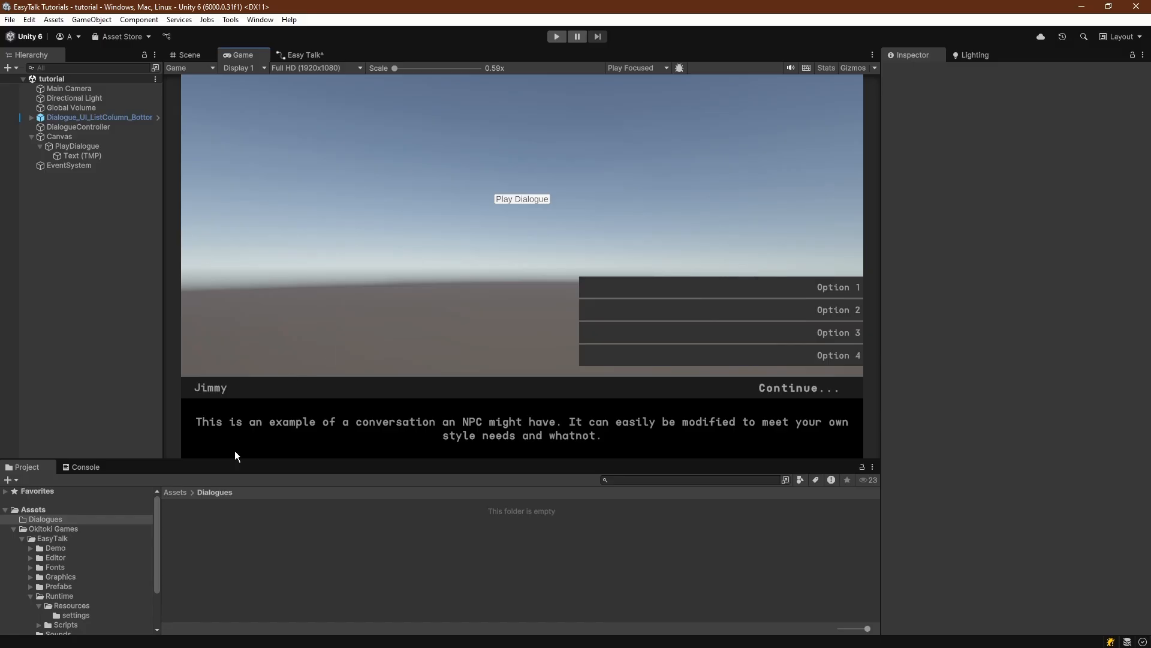
- Create an EasyTalk Dialogue asset named Dialogue in the Dialogues folder and open it without saving the previously open file
right_click(209, 539)
mouse_move(313, 216)
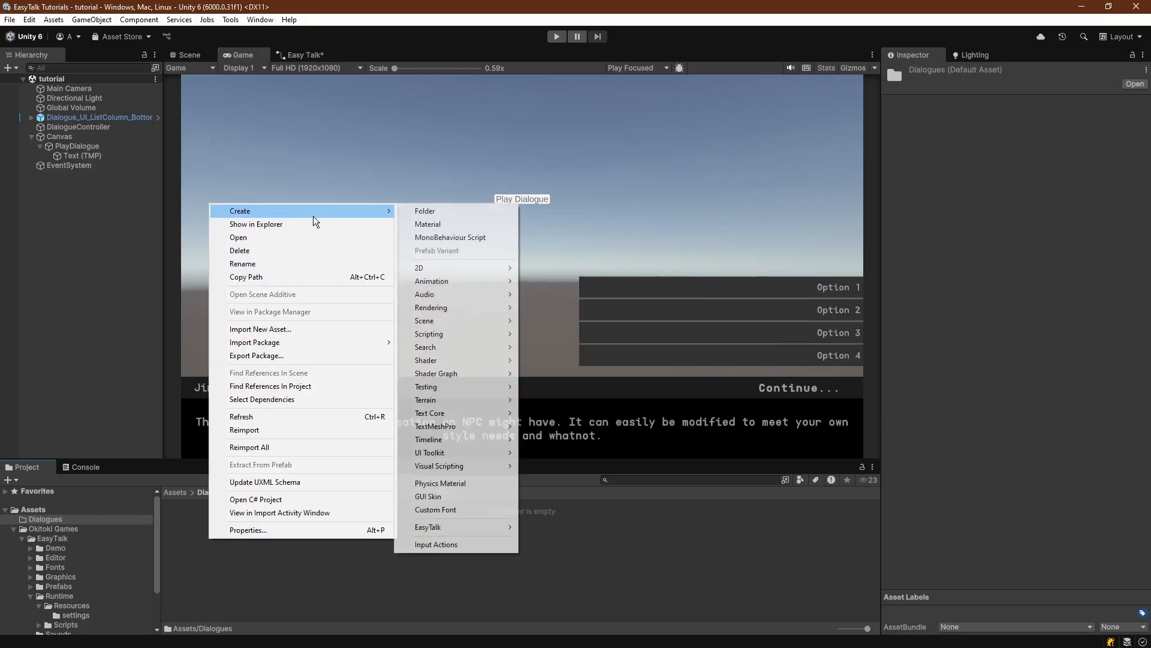
mouse_move(470, 530)
left_click(559, 528)
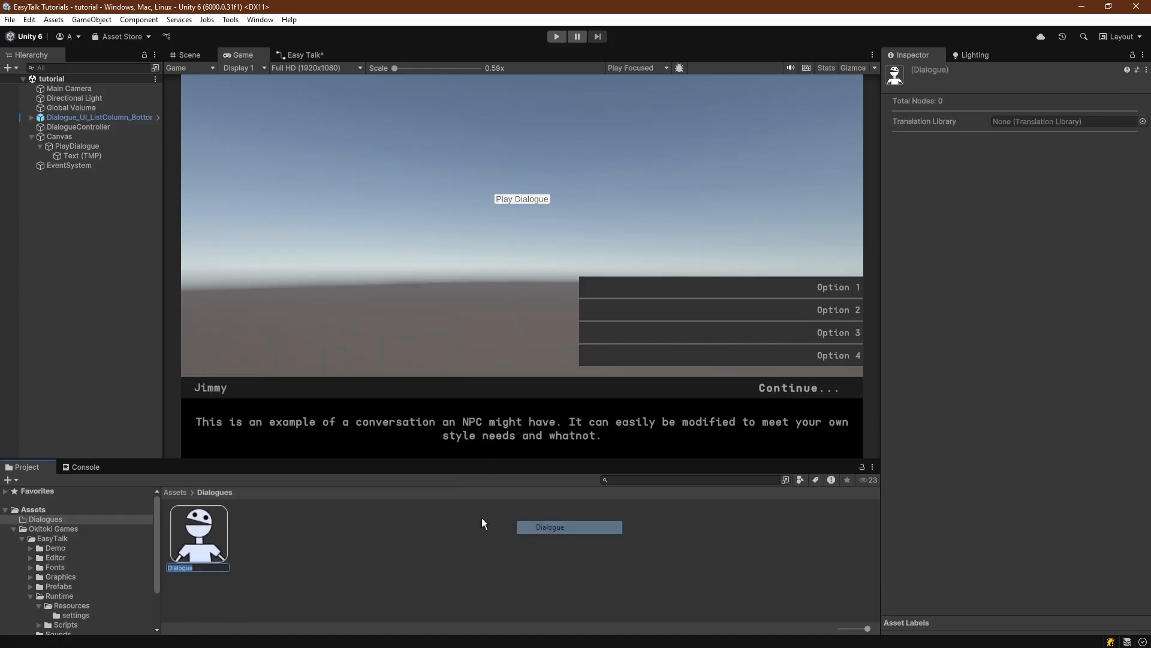
key("Return")
double_click(203, 532)
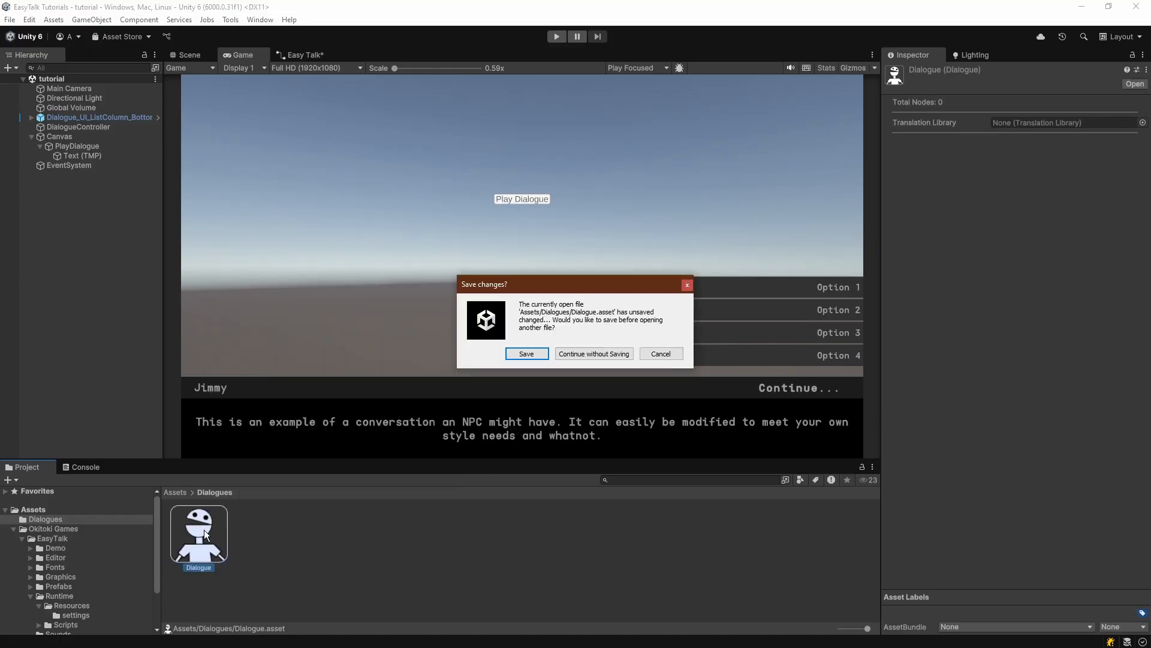
left_click(613, 354)
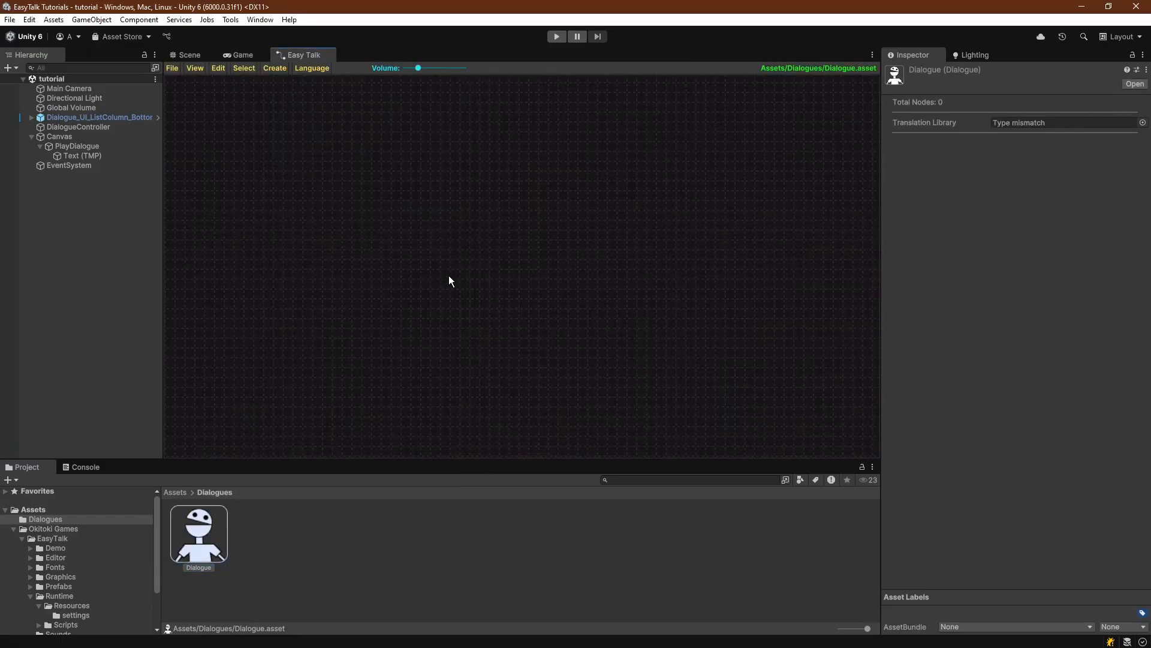
- Add an Entry node and an Exit node to the graph, placing them apart at its upper-left and lower-right
key("space")
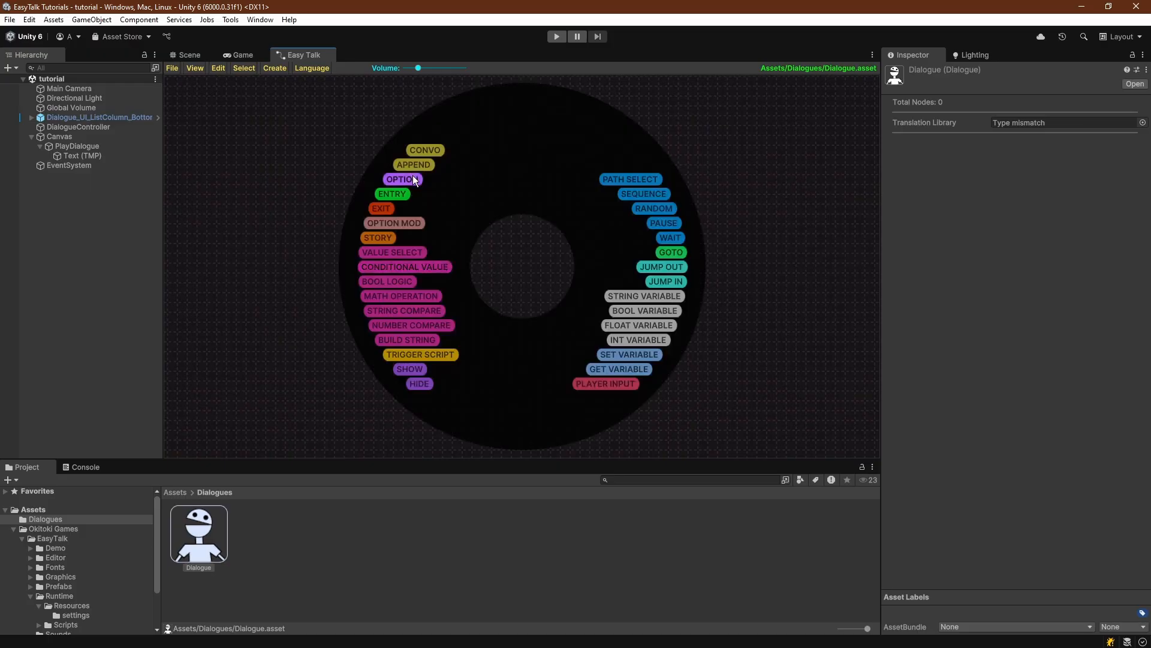
left_click(392, 207)
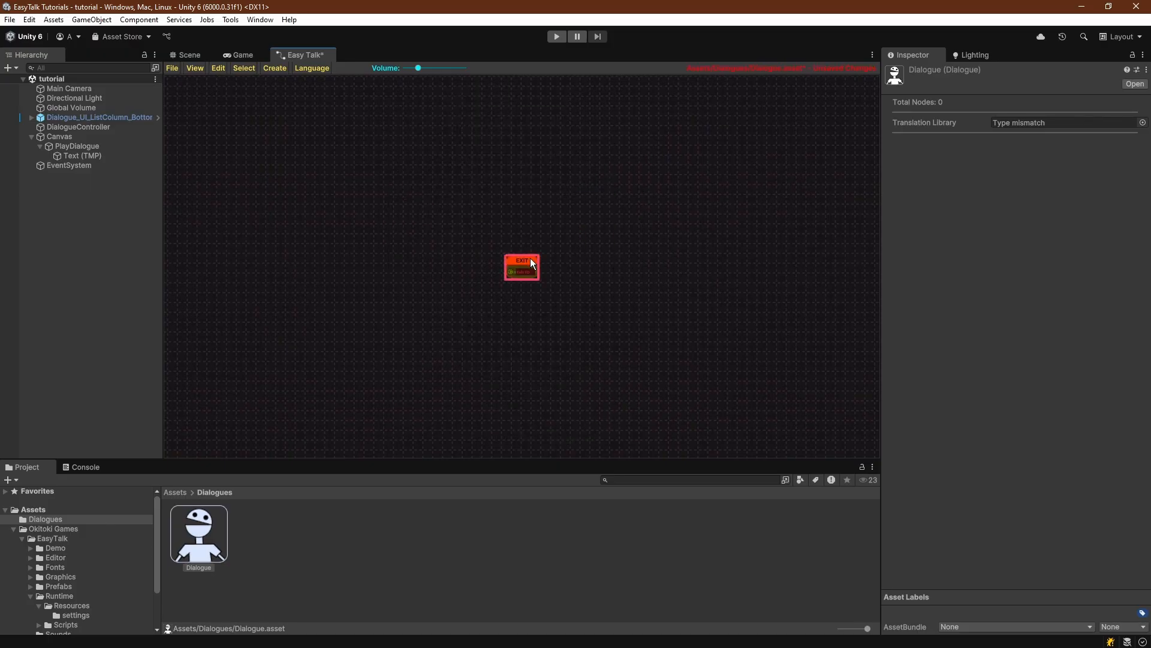
left_click_drag(515, 263, 278, 171)
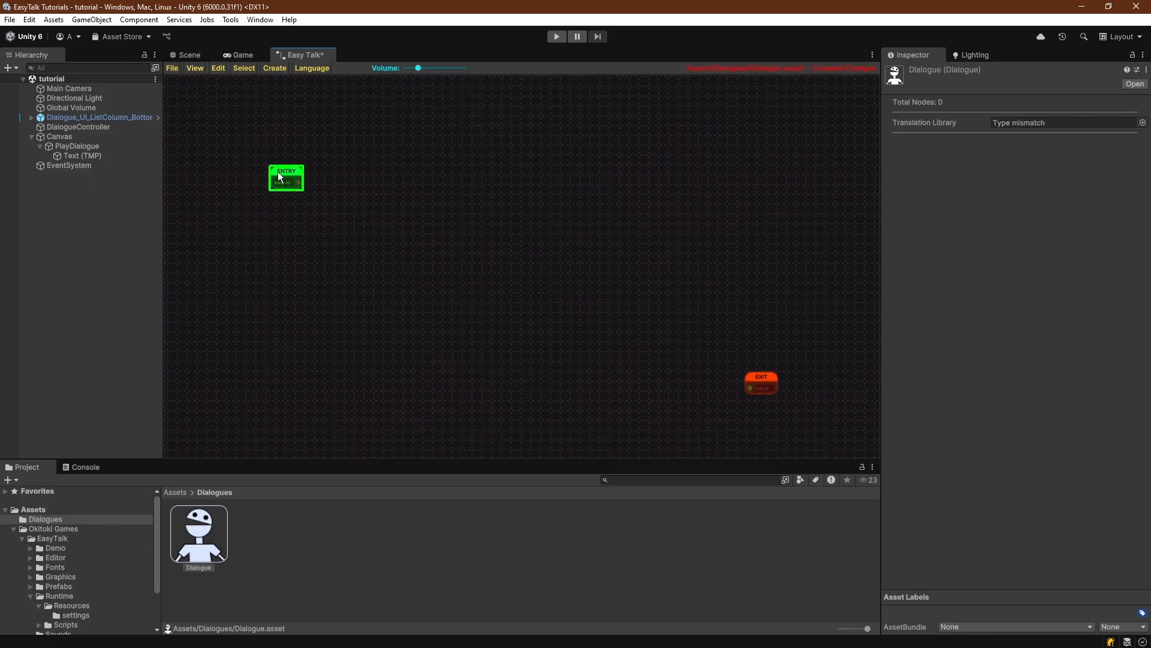
scroll(334, 245, "up", 2)
scroll(334, 249, "down", 1)
- Add a Math Operation node and place it just right of the Entry node
key("space")
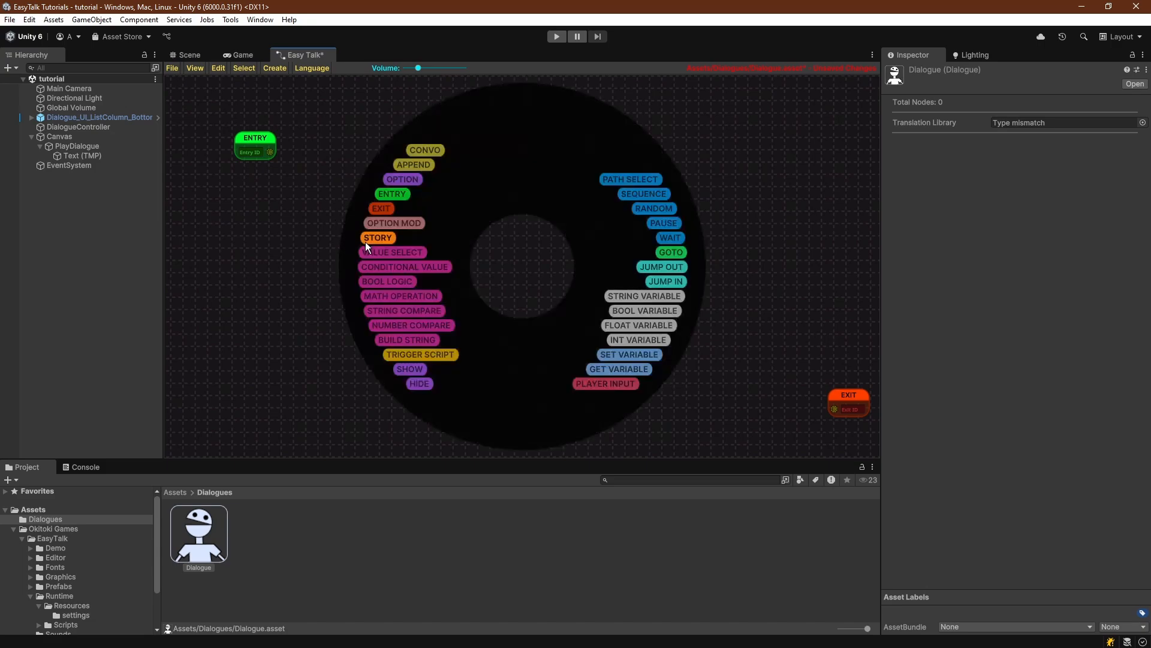
left_click(396, 296)
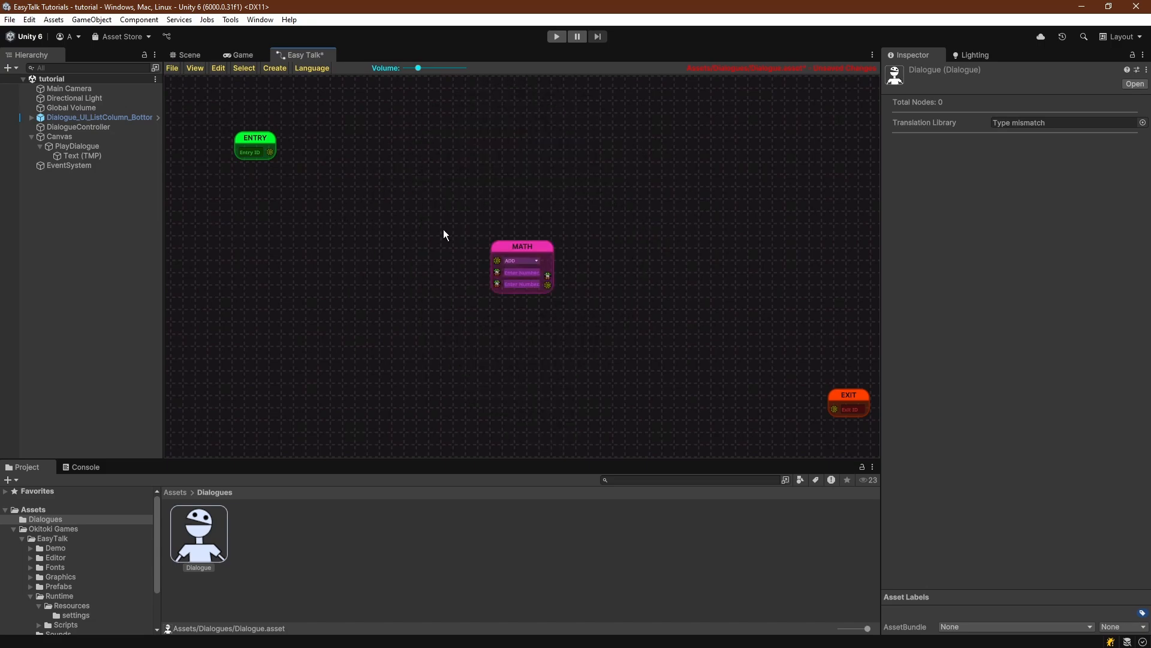
left_click_drag(519, 247, 358, 167)
scroll(404, 172, "up", 3)
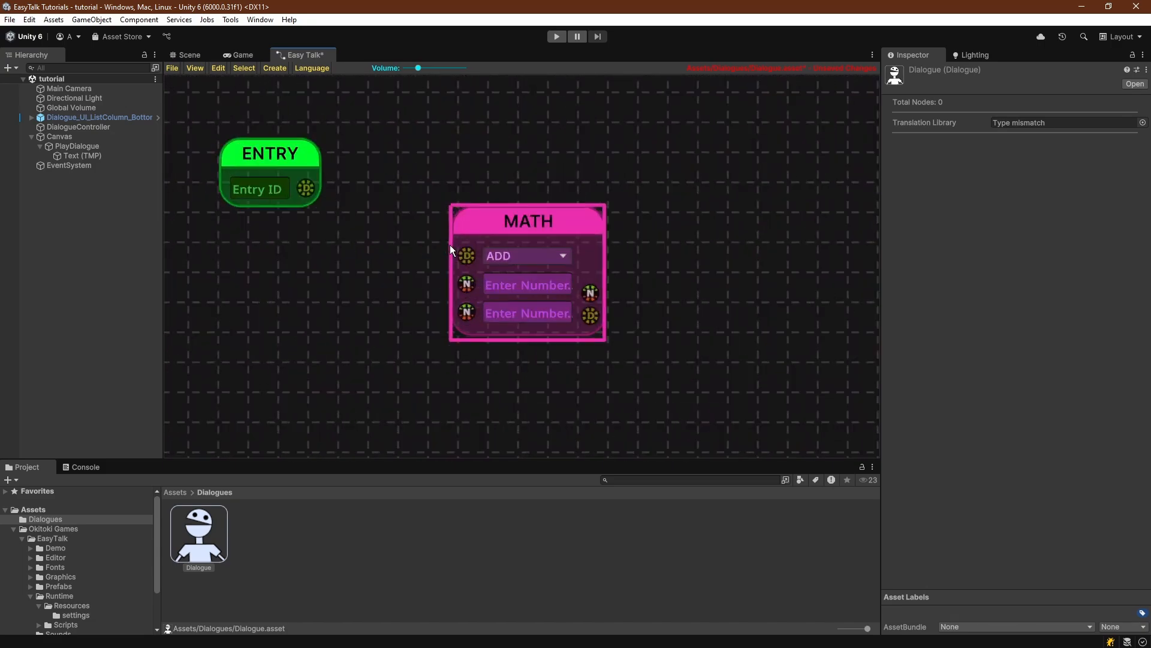
middle_click_drag(407, 206, 423, 211)
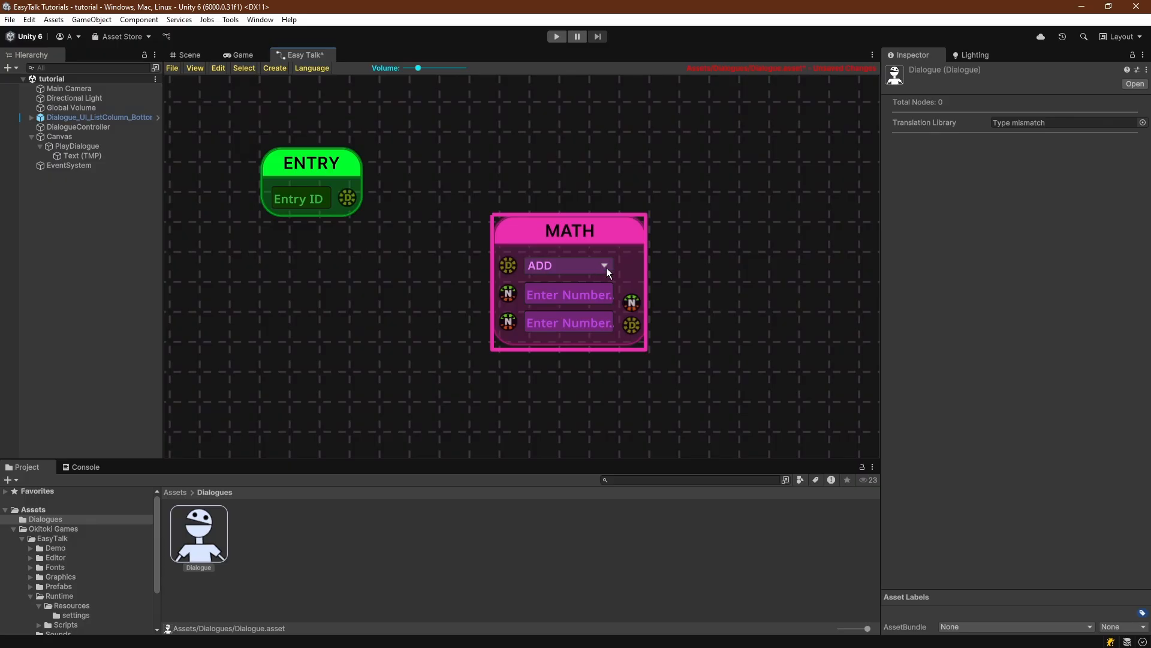
left_click_drag(585, 232, 584, 207)
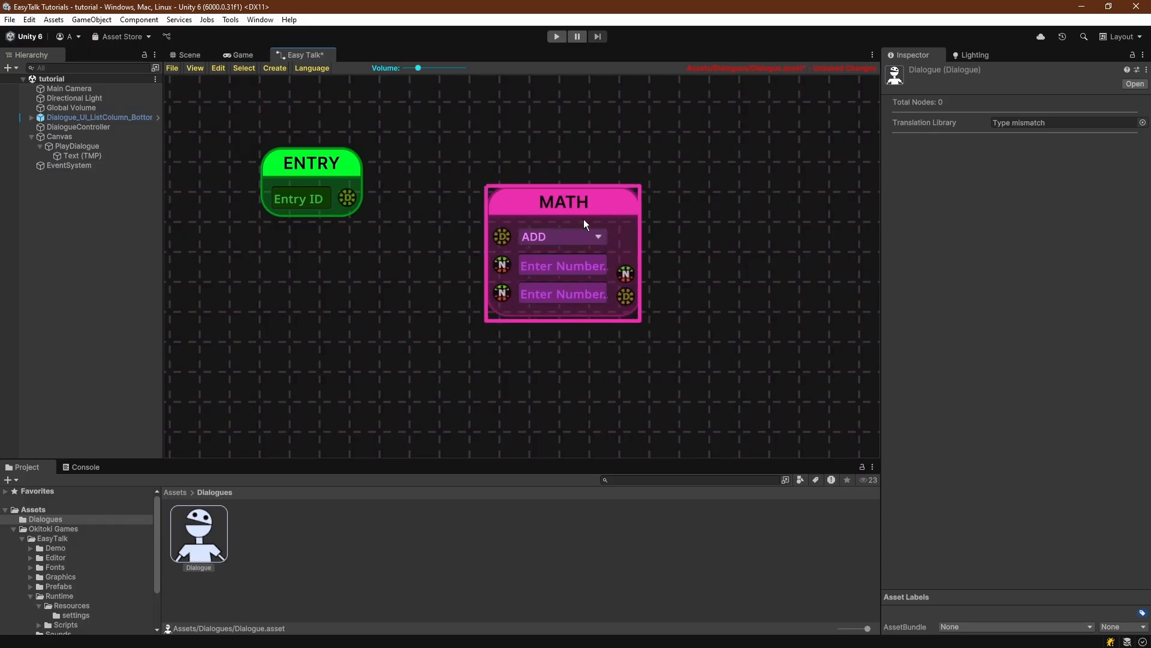
- Keep the Math node's operation on ADD and move the node slightly farther right of the Entry node
left_click(585, 236)
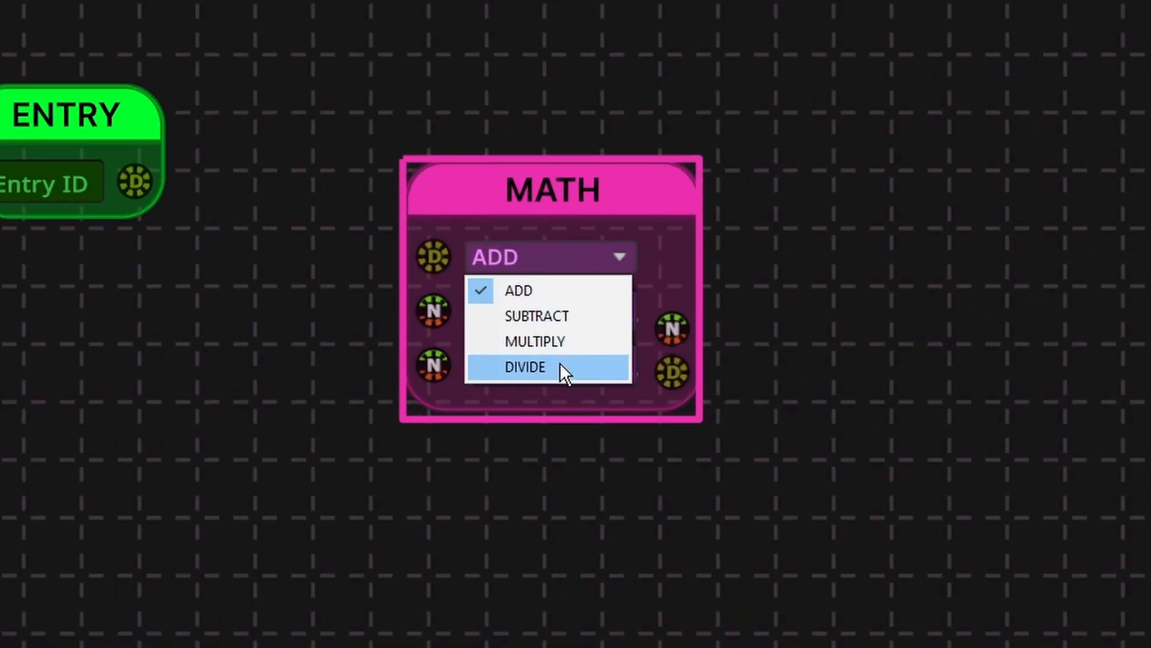
left_click(560, 210)
middle_click_drag(326, 282, 364, 322)
left_click_drag(540, 224, 595, 215)
scroll(434, 337, "down", 2)
scroll(531, 367, "up", 2)
scroll(534, 373, "up", 1)
- Set the Math node's first number to 3.14159
left_click(615, 339)
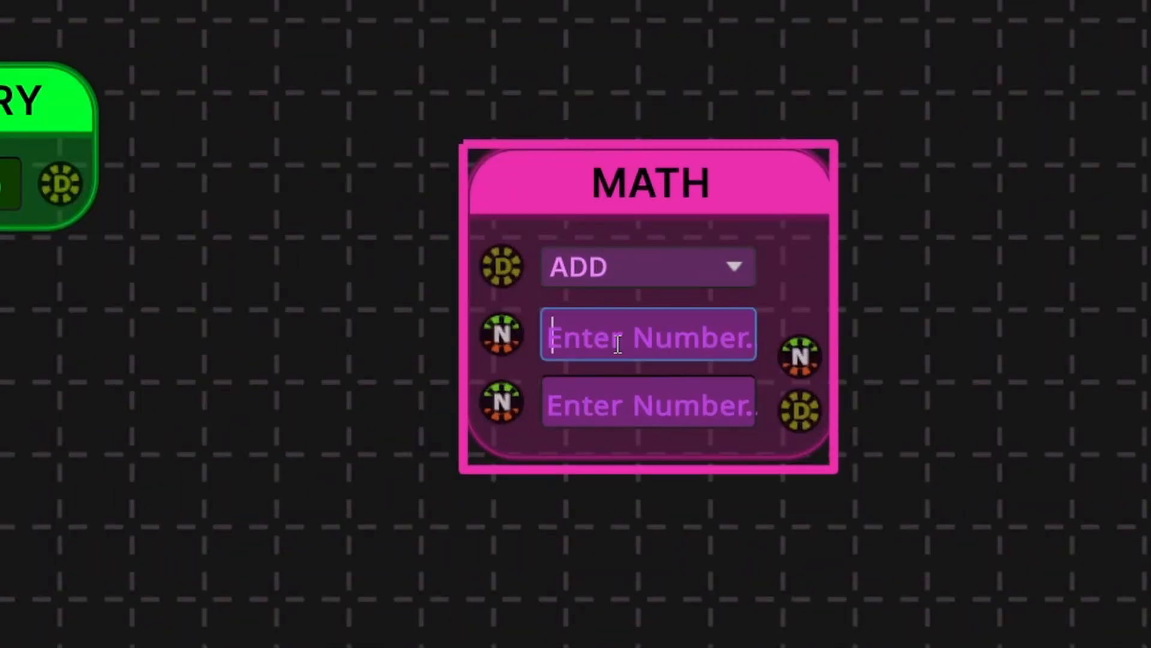
type("3.14158")
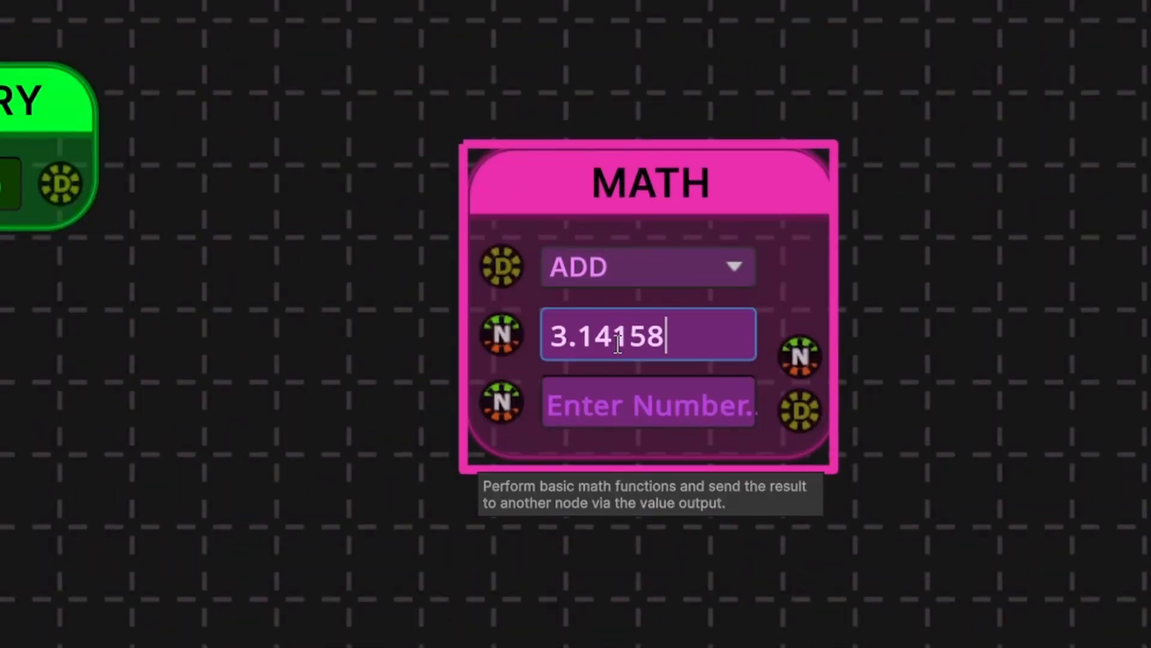
key("BackSpace")
type("8")
key("BackSpace")
type("9")
- Add a Float Variable node below the Entry node and name its variable myFloat
scroll(150, 474, "down", 1)
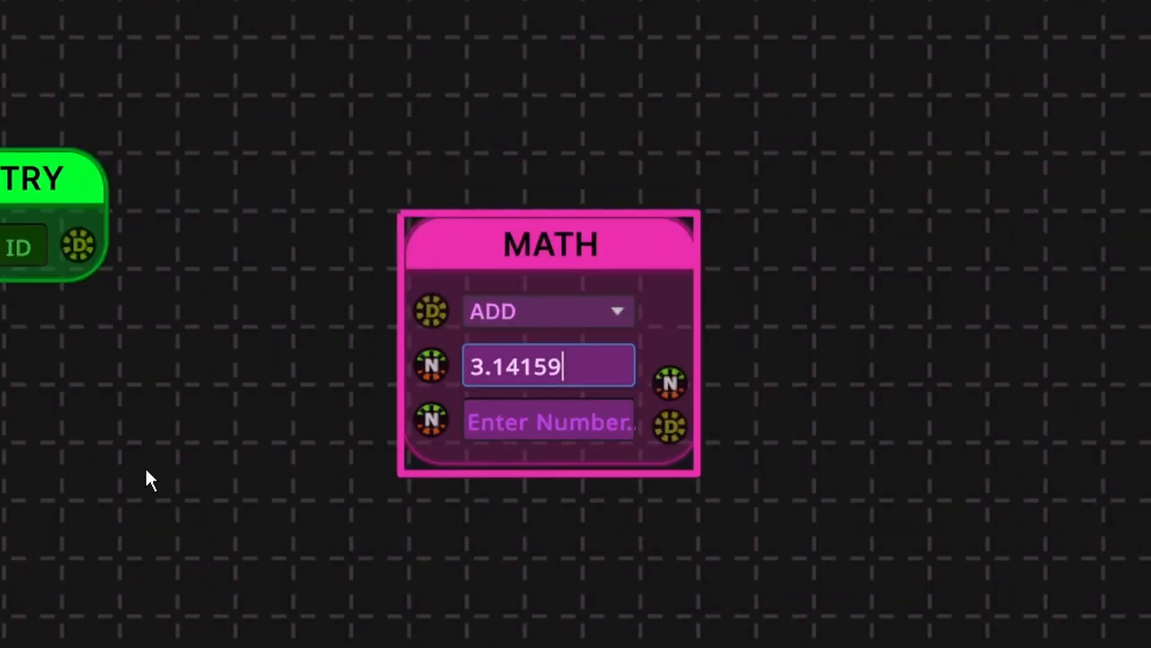
middle_click_drag(151, 451, 267, 377)
scroll(187, 391, "down", 2)
right_click(142, 422)
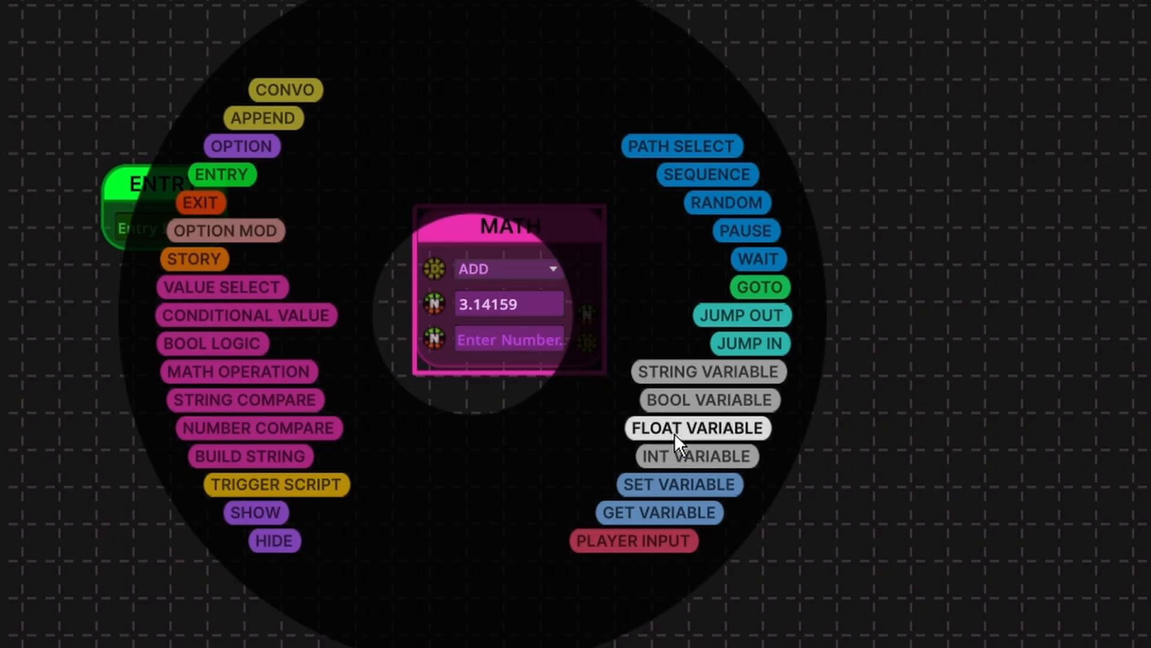
left_click(693, 430)
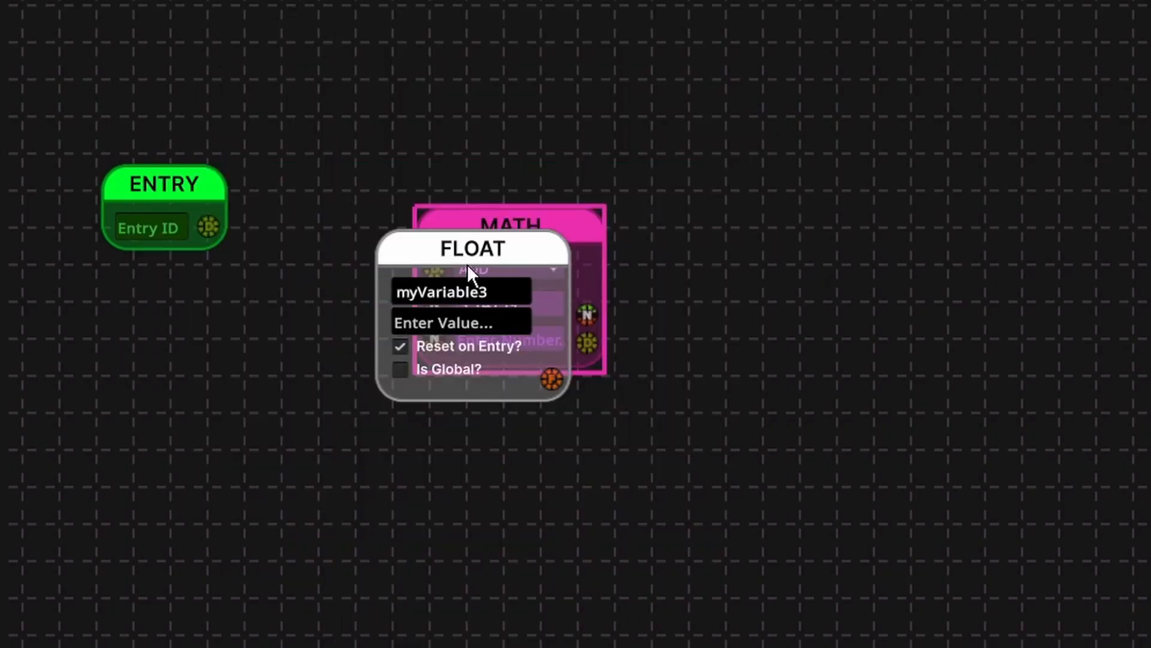
left_click_drag(467, 264, 147, 318)
double_click(179, 355)
type("myFloat")
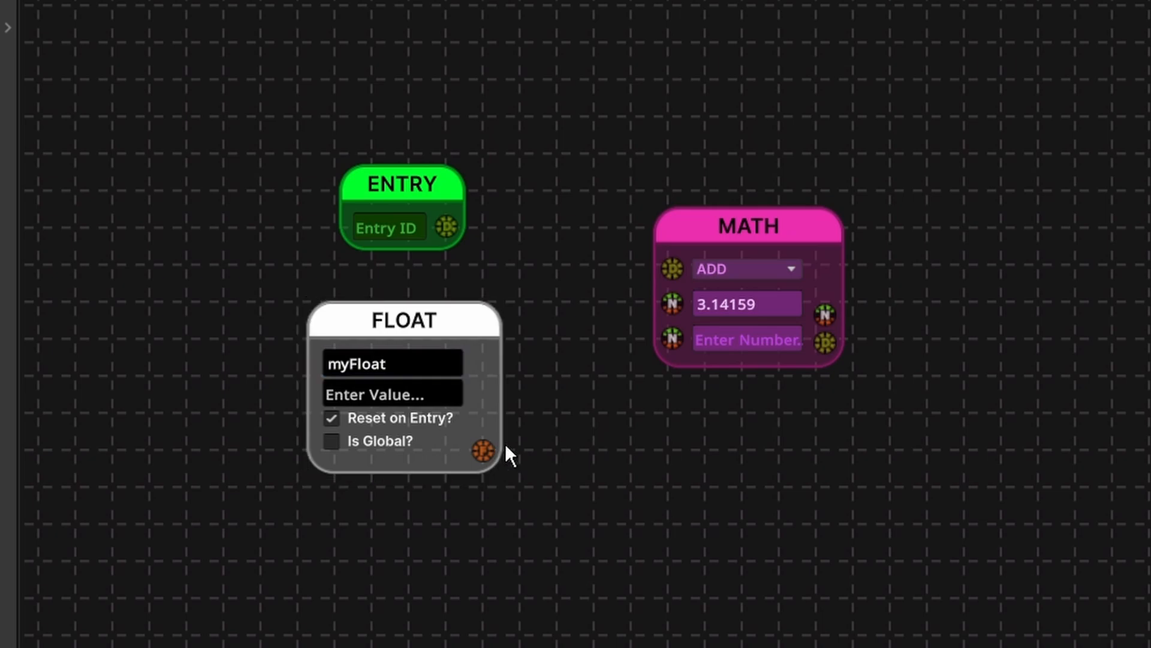
- Connect the Float node's output to the Math node's second number input and set the myFloat value to 5
left_click_drag(483, 449, 672, 338)
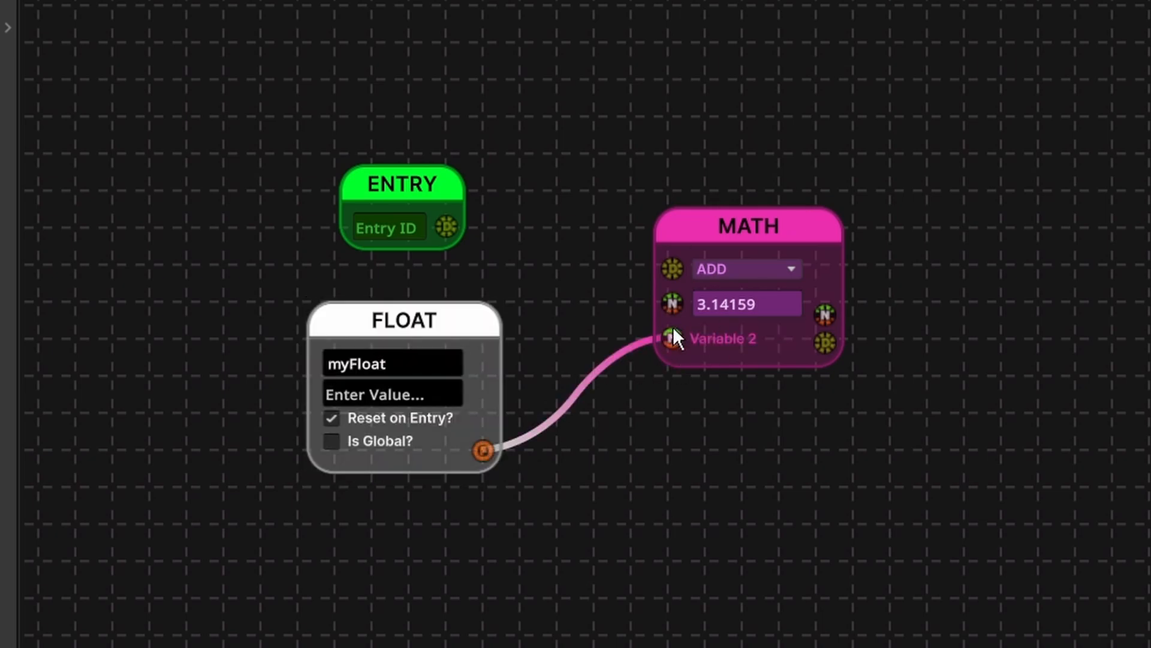
left_click_drag(410, 328, 424, 336)
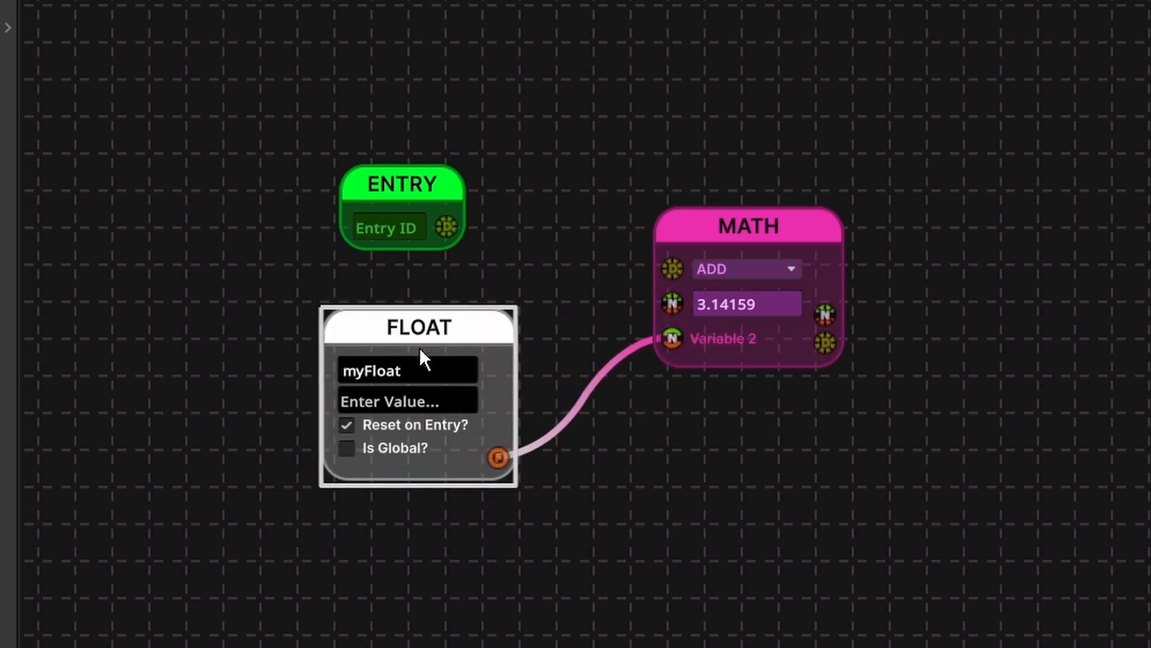
left_click(384, 400)
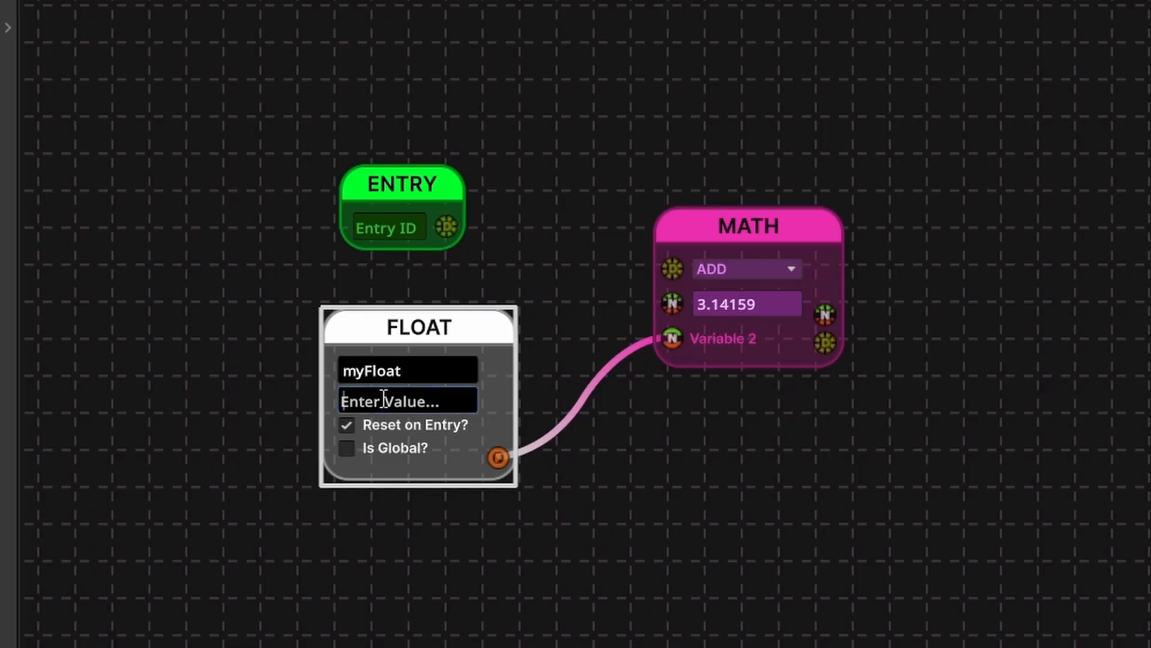
type("5")
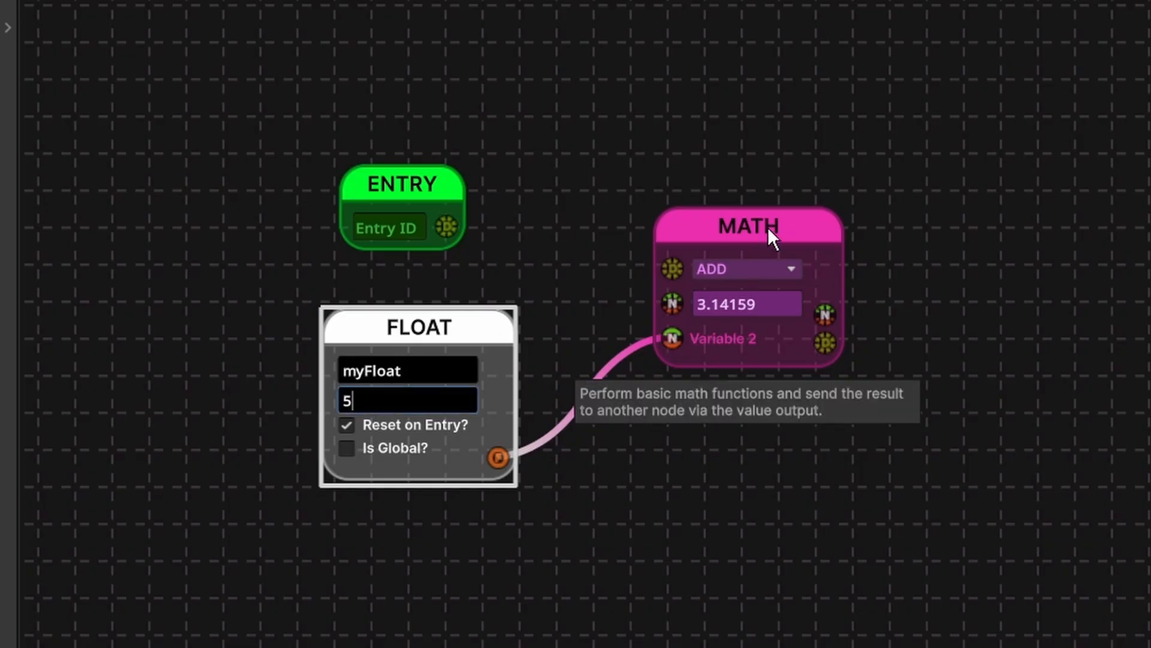
left_click(966, 217)
- Connect the Entry node's dialogue output to the Math node's dialogue input and nudge the Math node slightly down
middle_click_drag(884, 194, 612, 238)
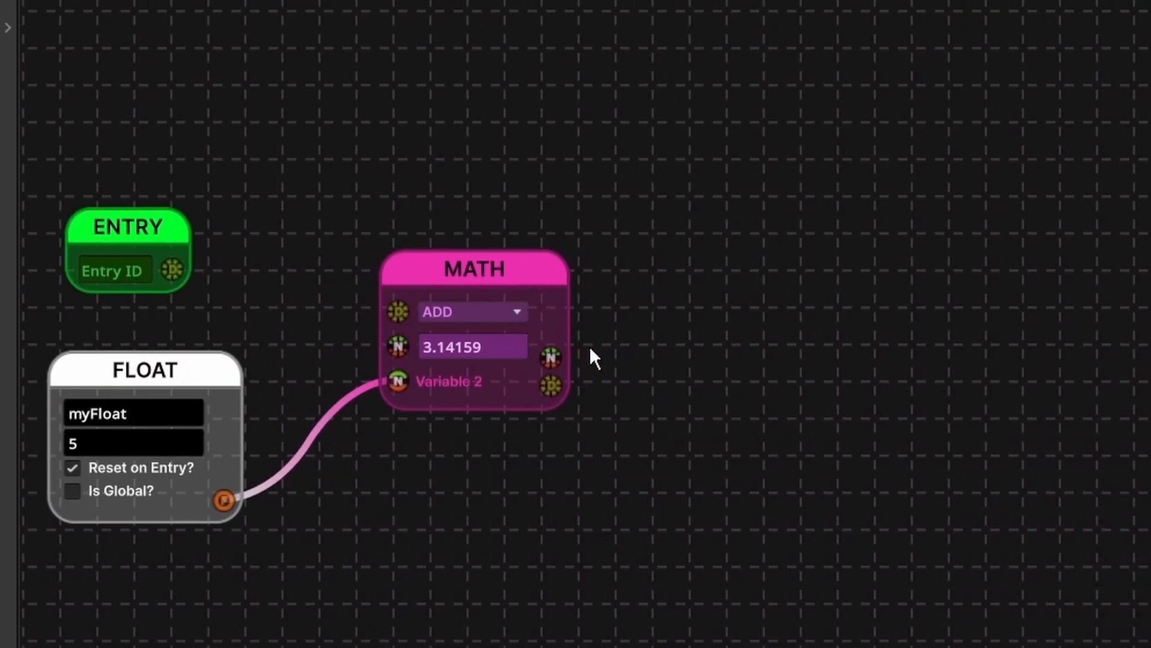
scroll(681, 376, "down", 5)
scroll(424, 324, "up", 5)
left_click_drag(412, 330, 638, 373)
left_click_drag(686, 335, 672, 359)
left_click(789, 283)
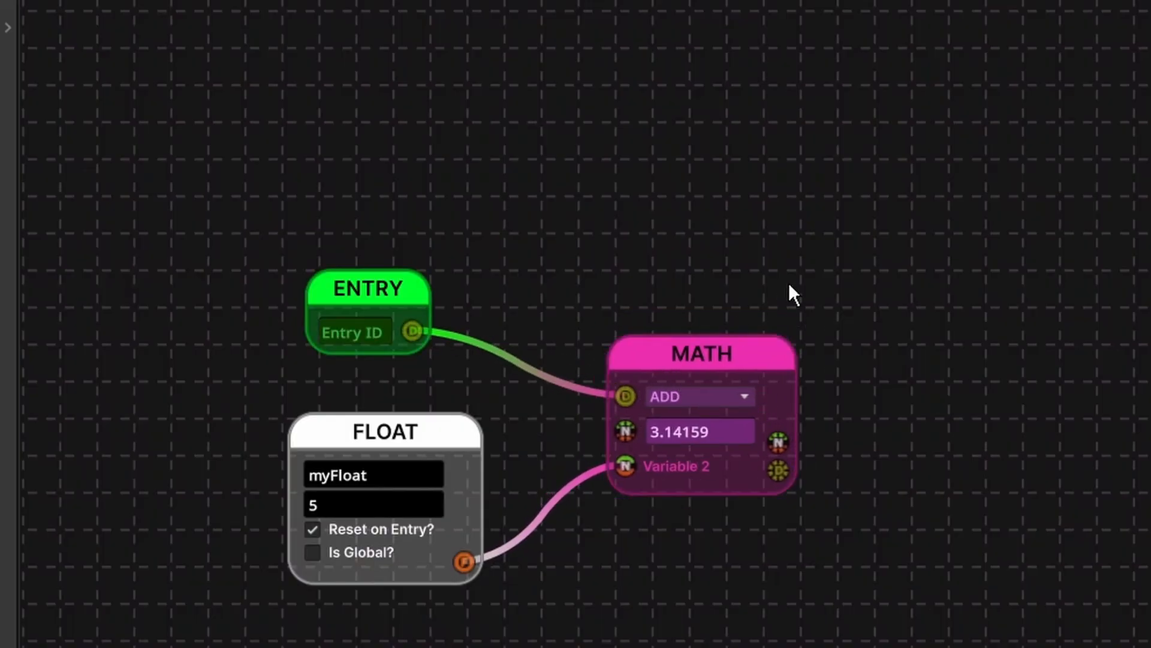
- Move the Exit node slightly up and farther right of the Math node
middle_click_drag(897, 324, 654, 268)
scroll(819, 371, "down", 3)
middle_click_drag(984, 396, 590, 264)
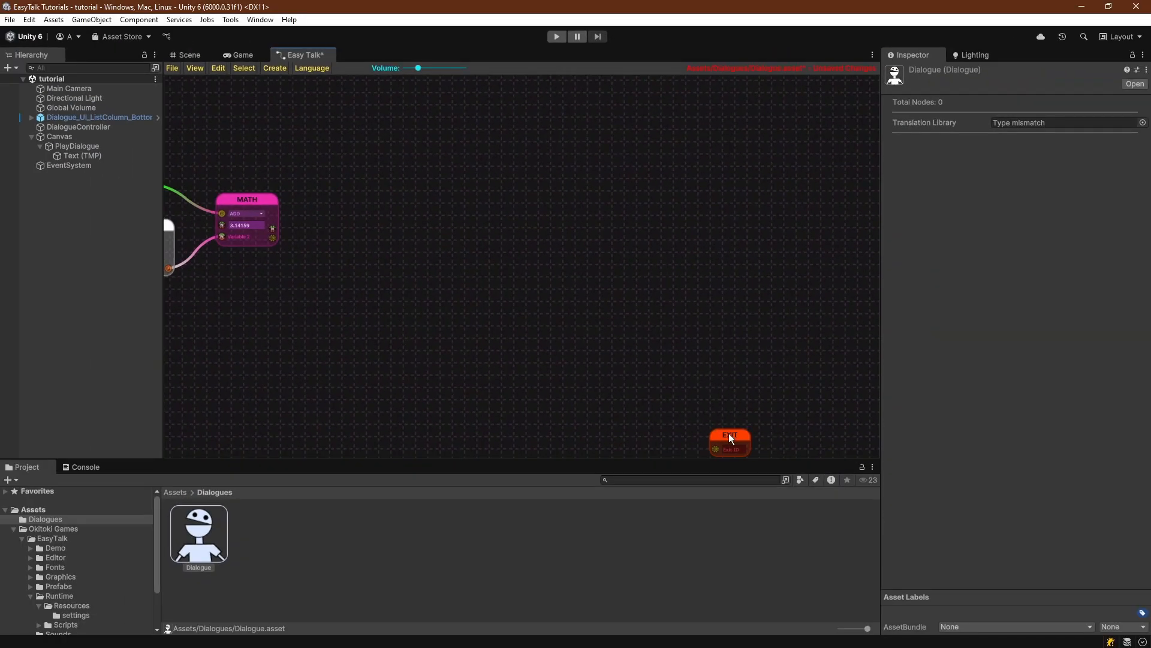
middle_click_drag(334, 218, 677, 262)
scroll(616, 222, "up", 6)
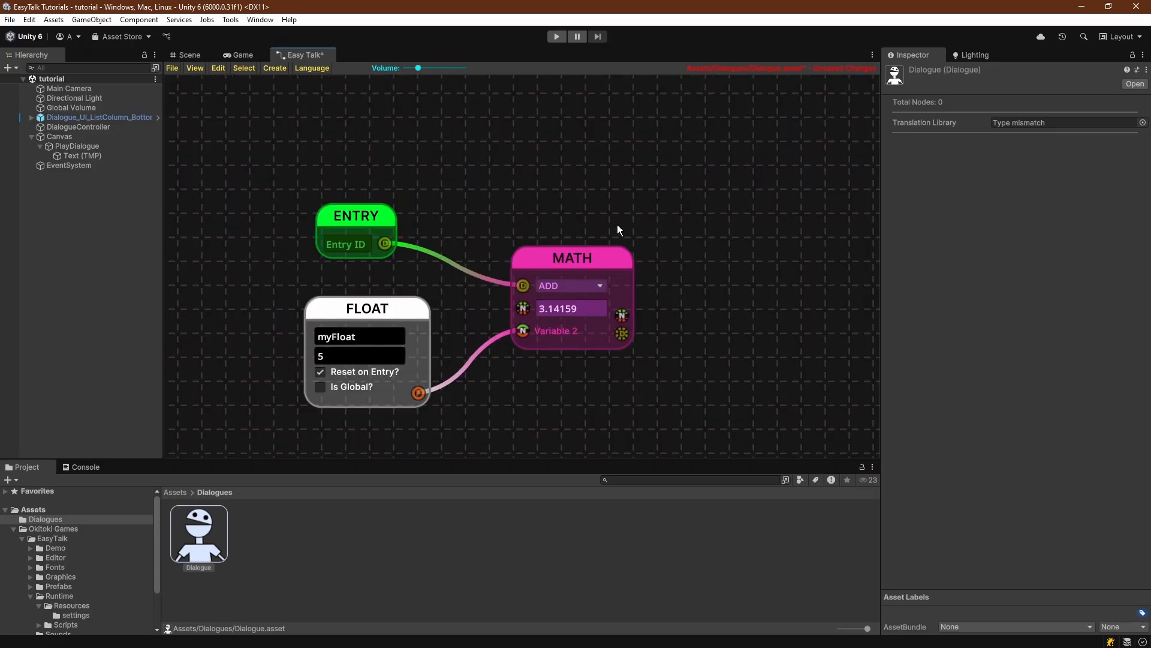
middle_click_drag(617, 224, 550, 204)
scroll(587, 356, "down", 2)
middle_click_drag(622, 285, 561, 243)
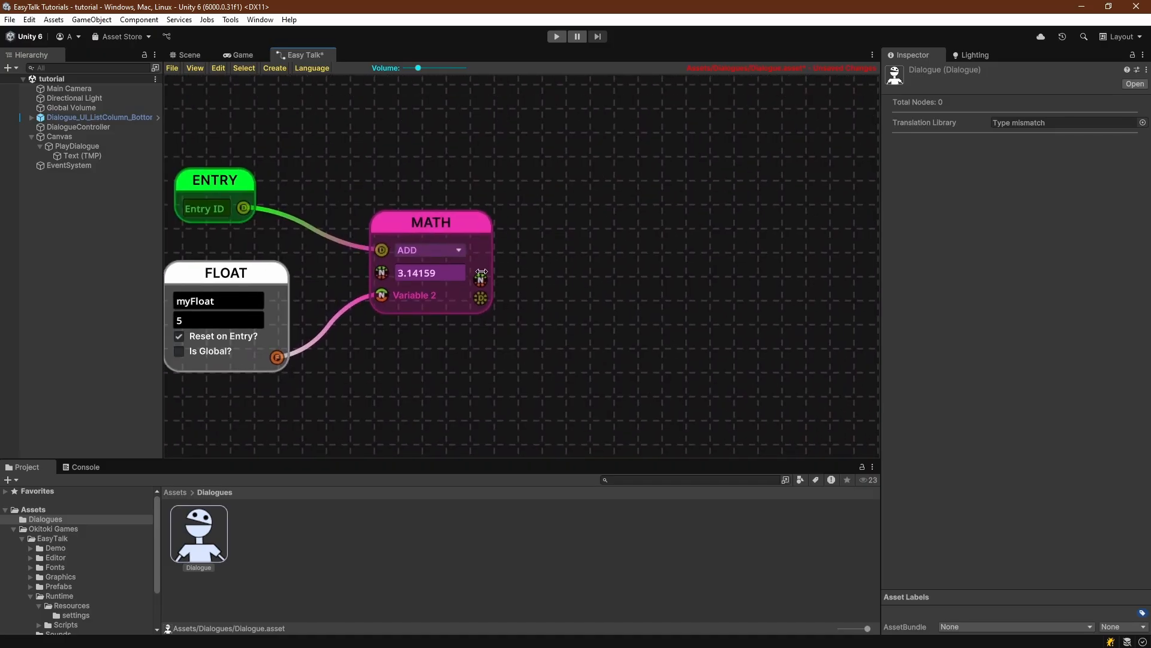
scroll(589, 311, "down", 3)
middle_click_drag(589, 311, 559, 290)
left_click_drag(798, 388, 839, 358)
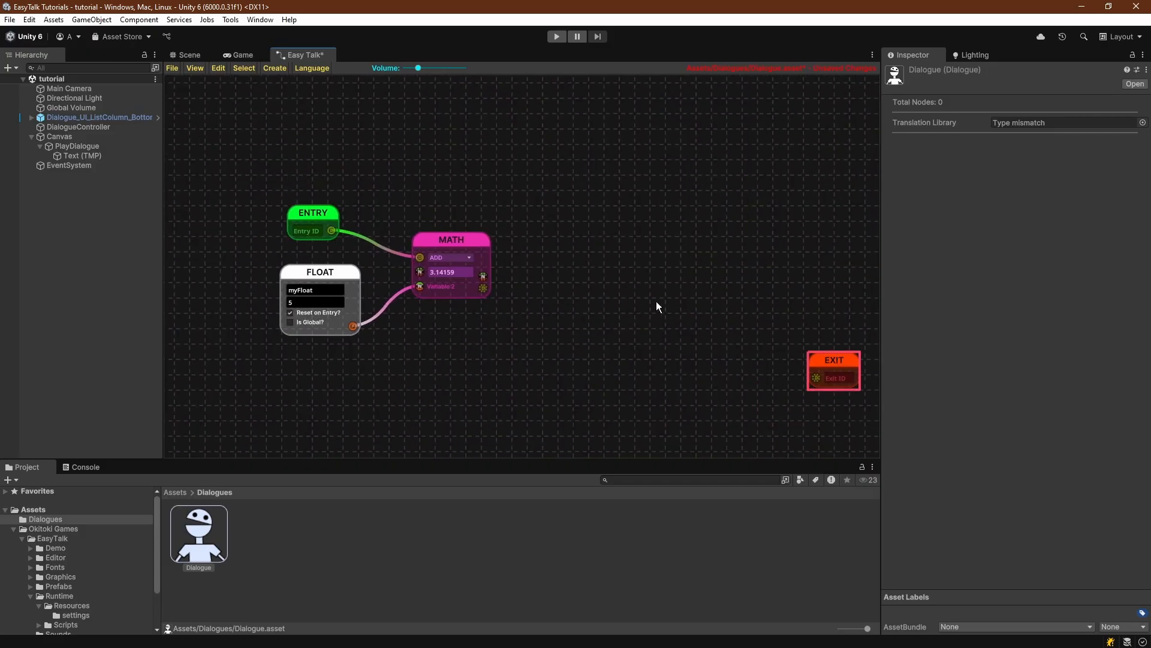
- Add a Conversation node and place it between the Math and Exit nodes
scroll(593, 308, "down", 2)
key("space")
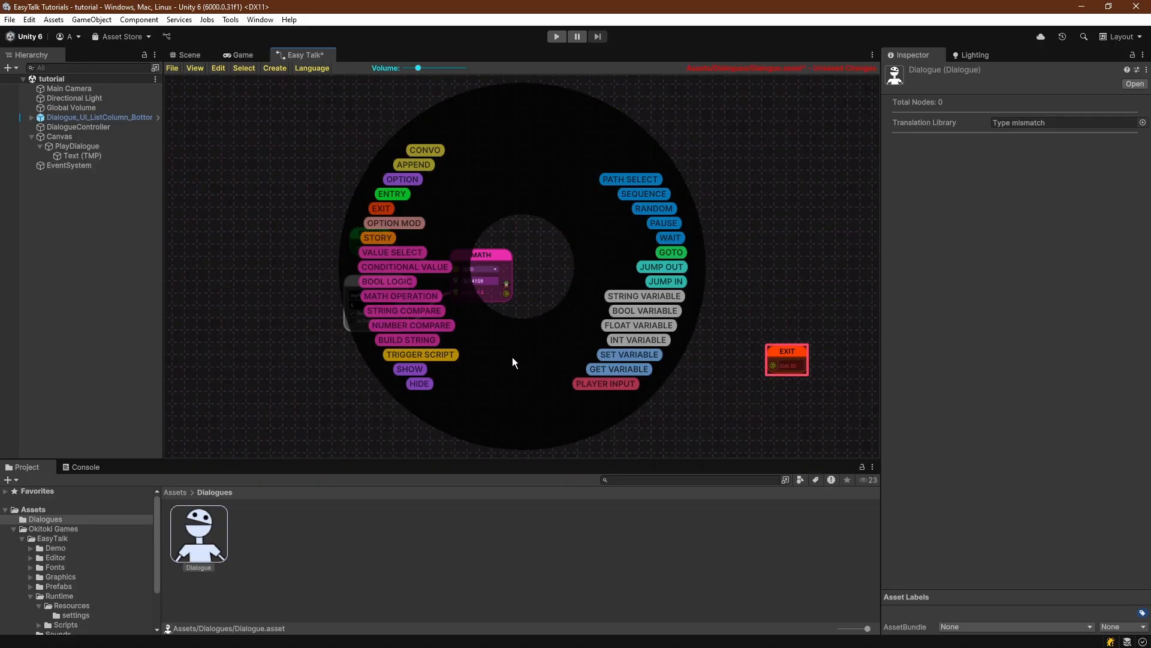
left_click(429, 151)
left_click_drag(523, 243, 607, 275)
scroll(503, 307, "up", 3)
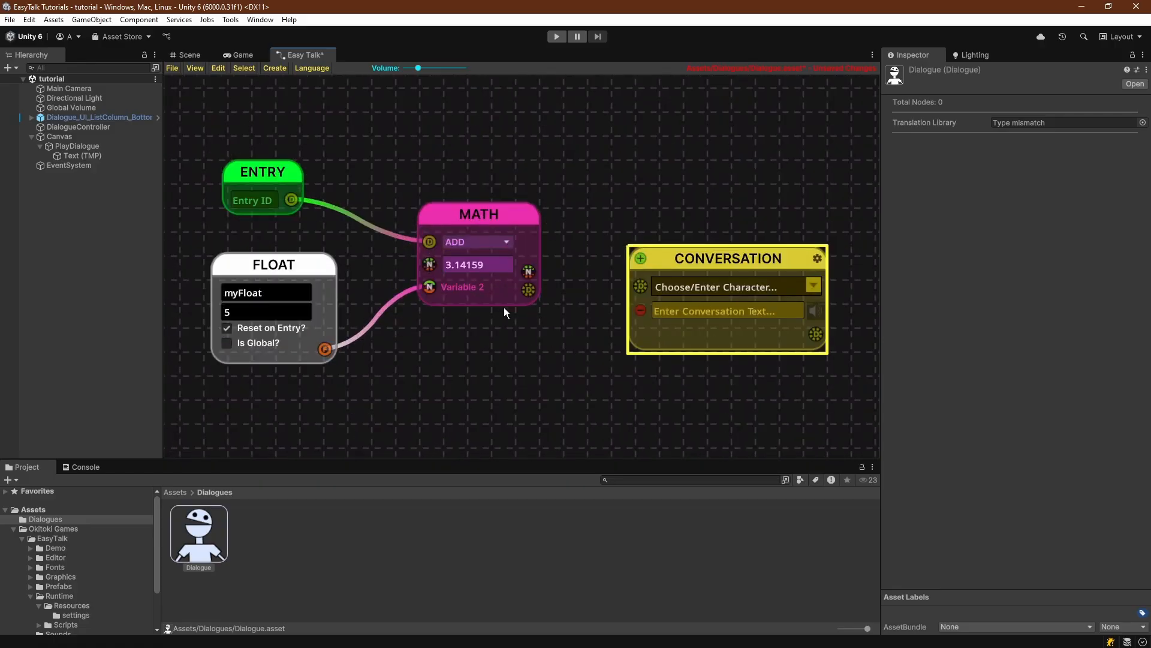
- Connect the Math node's dialogue output to the Conversation node and the Conversation node's output to the Exit node
left_click_drag(528, 290, 641, 287)
scroll(680, 193, "down", 2)
middle_click_drag(680, 193, 527, 179)
left_click_drag(577, 229, 600, 252)
left_click_drag(670, 314, 827, 367)
middle_click_drag(476, 208, 572, 226)
middle_click_drag(459, 182, 528, 189)
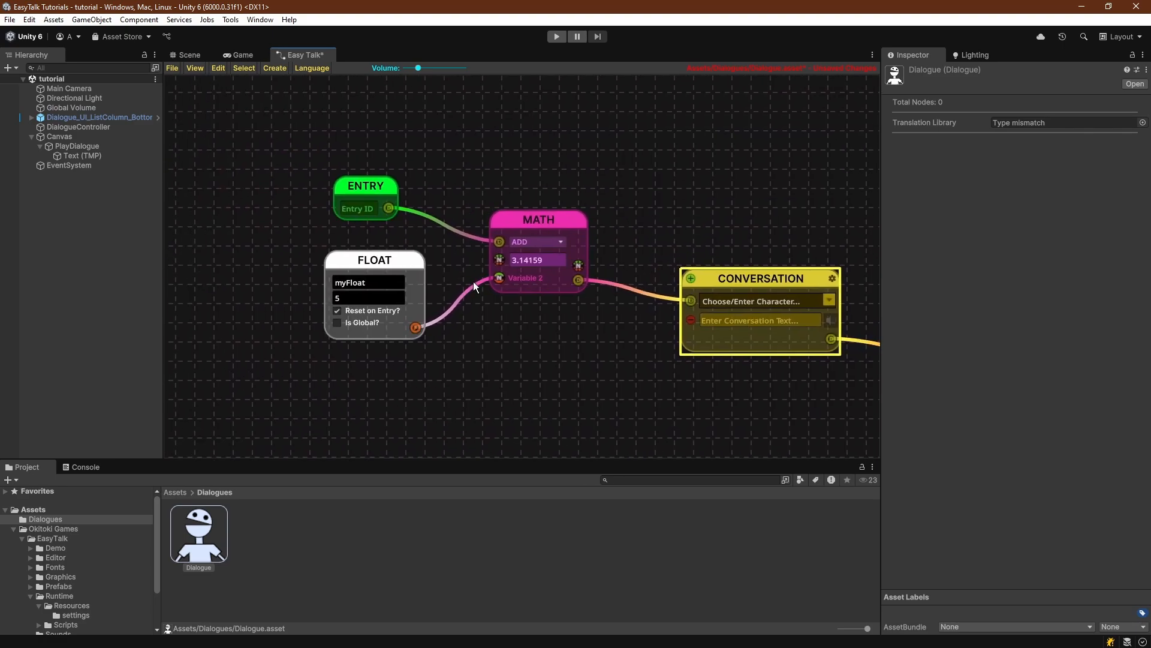
left_click_drag(545, 229, 657, 204)
left_click(596, 300)
scroll(596, 300, "up", 3)
scroll(672, 189, "down", 2)
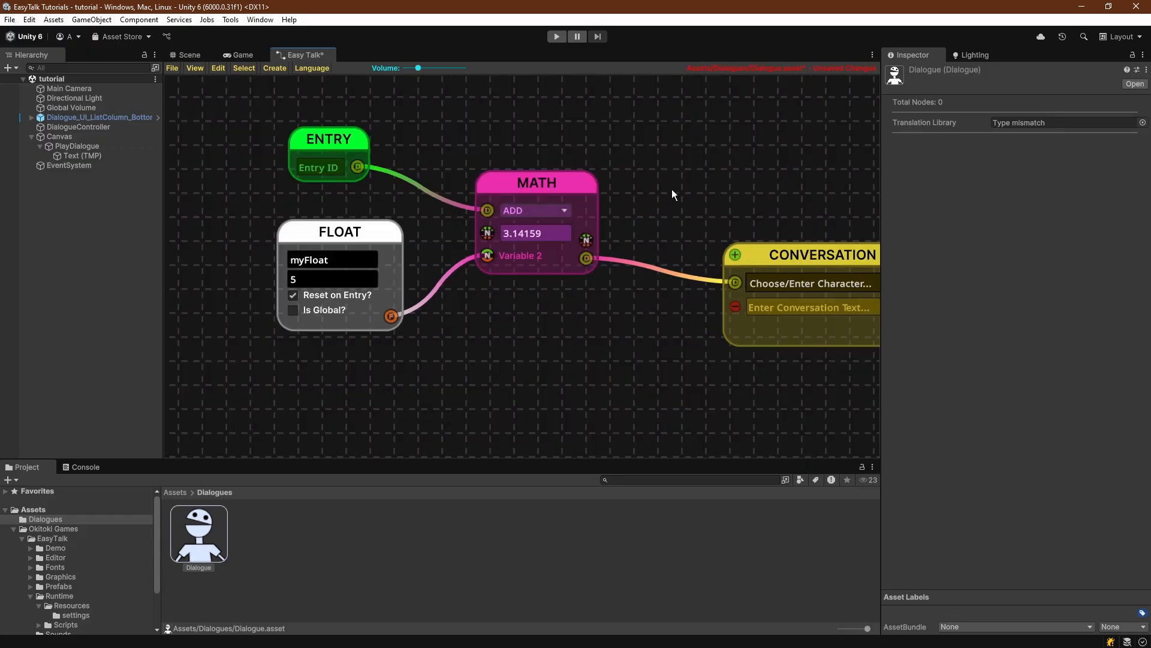
- Add a Float variable node below the Math node and name it mathOutput
scroll(489, 352, "down", 2)
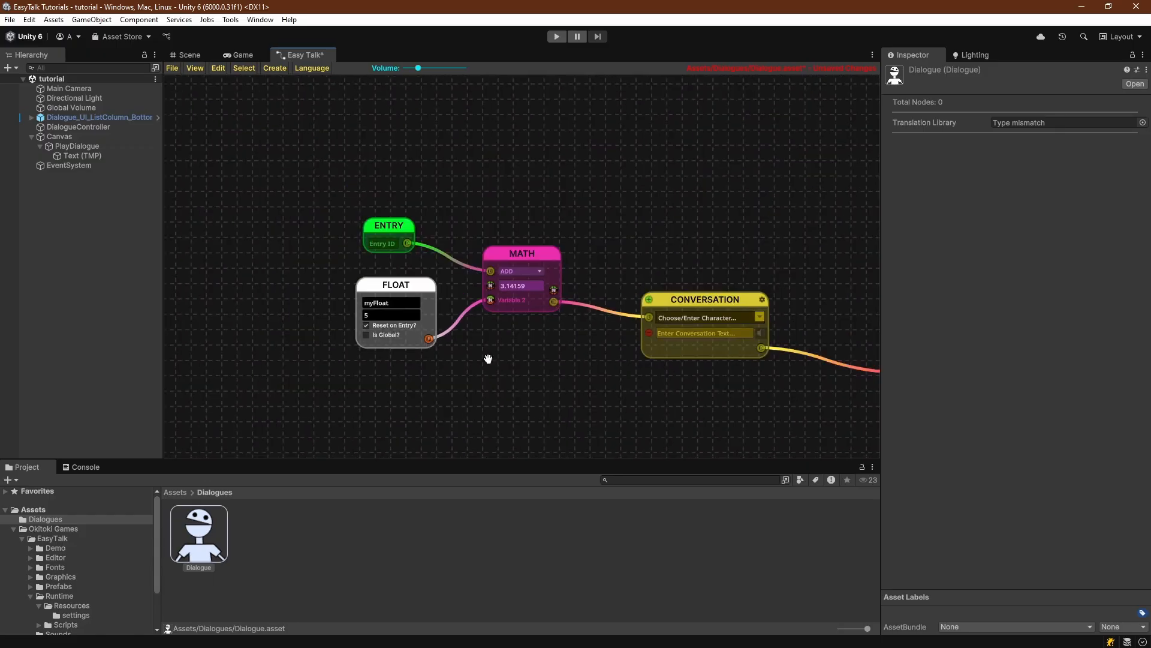
right_click(485, 349)
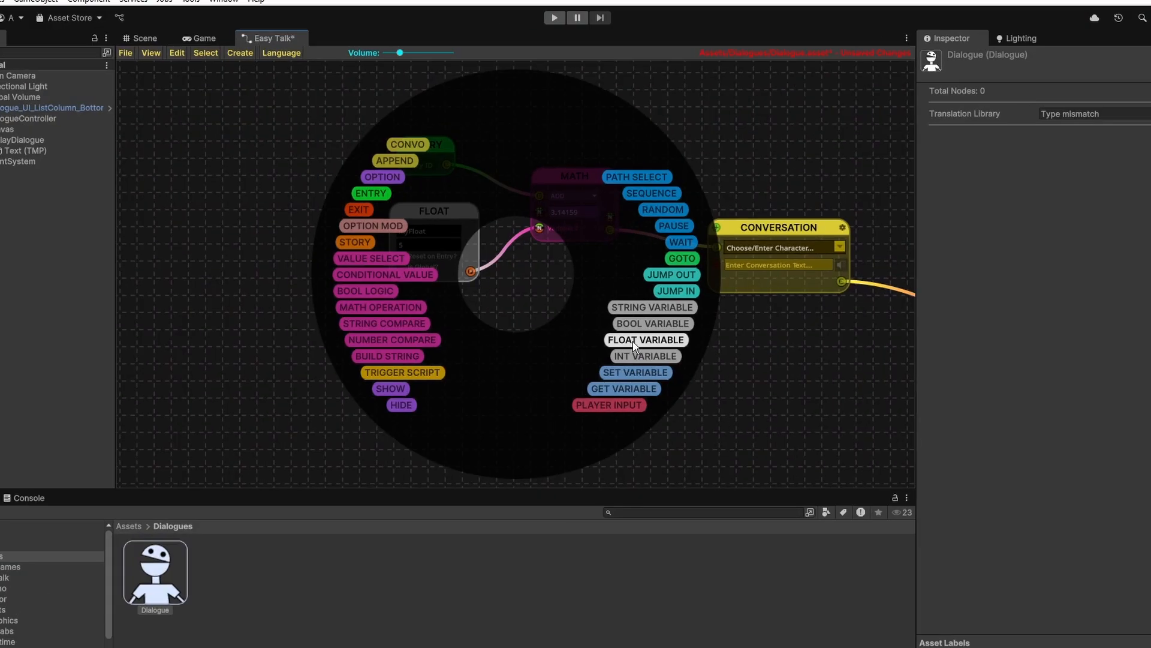
left_click(618, 326)
left_click_drag(489, 281, 520, 369)
double_click(505, 395)
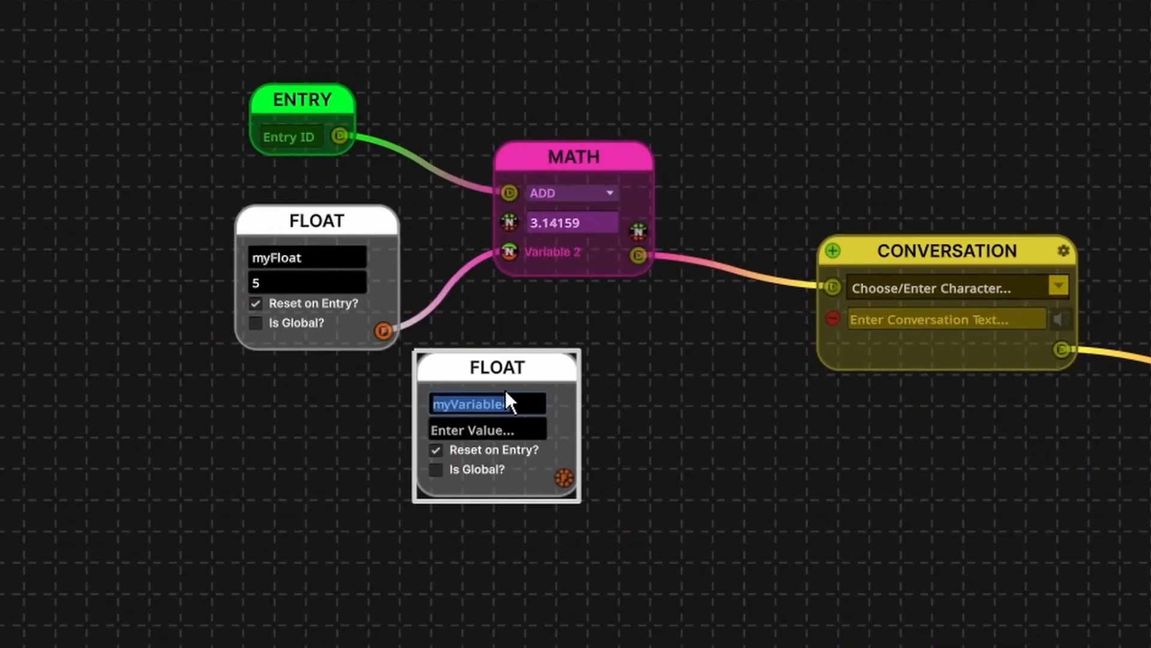
type("mathOut")
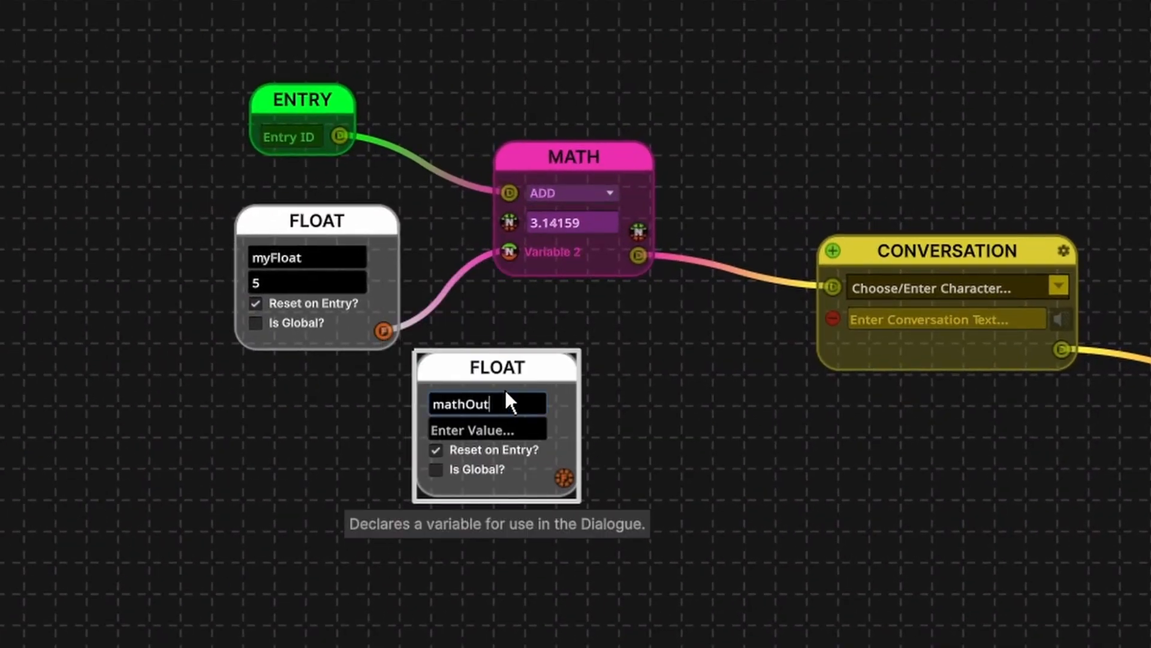
type("put")
left_click(682, 334)
- Add a Set Variable node and place it above and between the Math and Conversation nodes
scroll(682, 334, "up", 3)
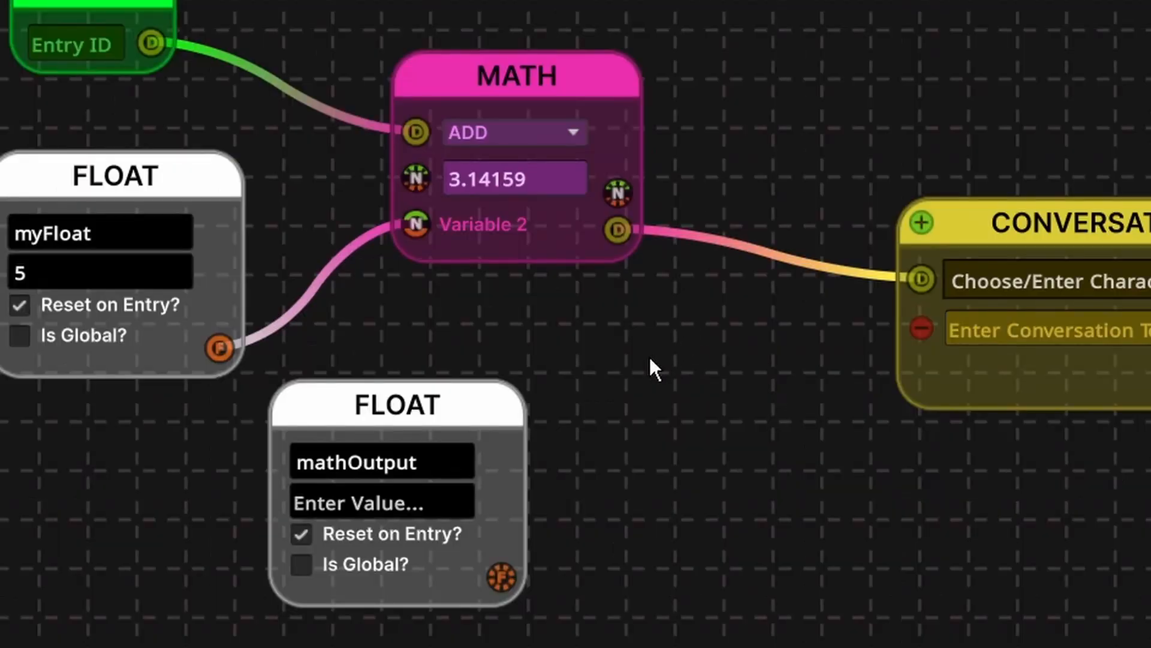
middle_click_drag(649, 355, 546, 433)
right_click(530, 257)
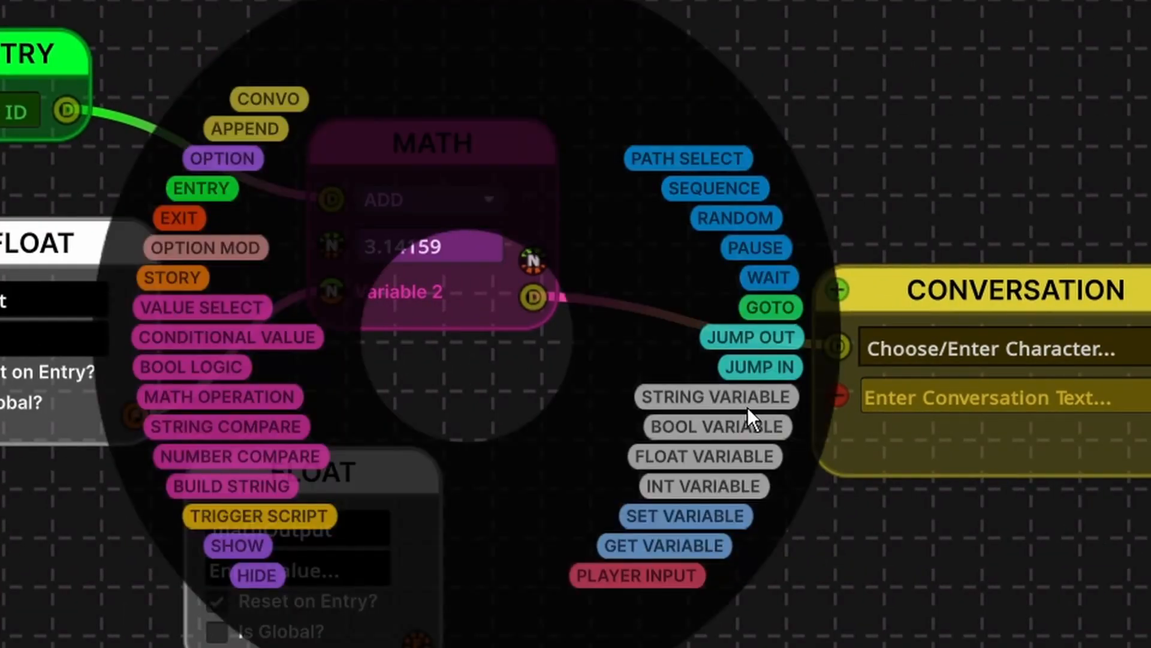
left_click(686, 516)
left_click_drag(506, 274, 803, 97)
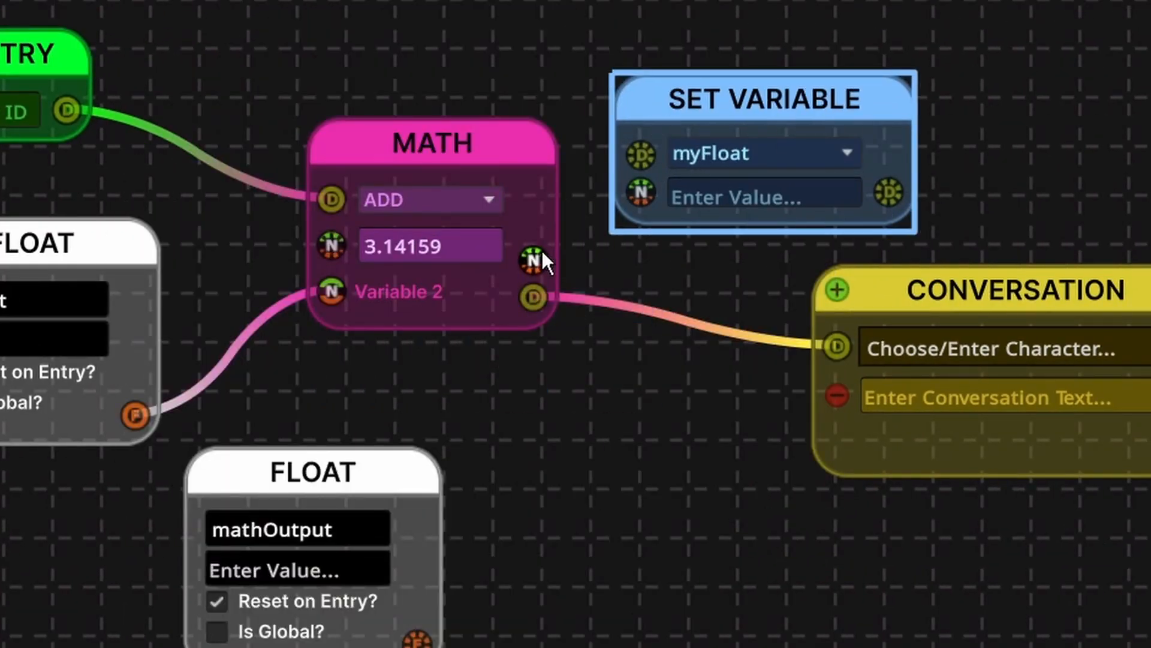
- Connect the Math node's number output to the Set Variable node's value input and choose mathOutput as its variable
left_click_drag(542, 253, 561, 237)
left_click_drag(628, 197, 631, 195)
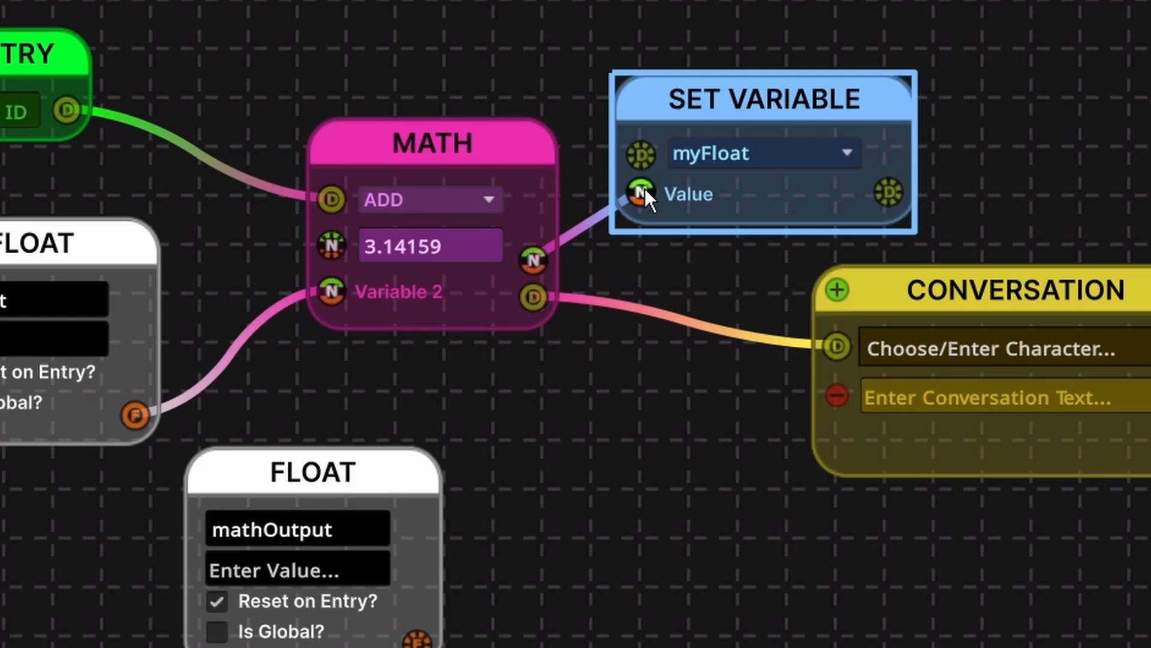
left_click(757, 143)
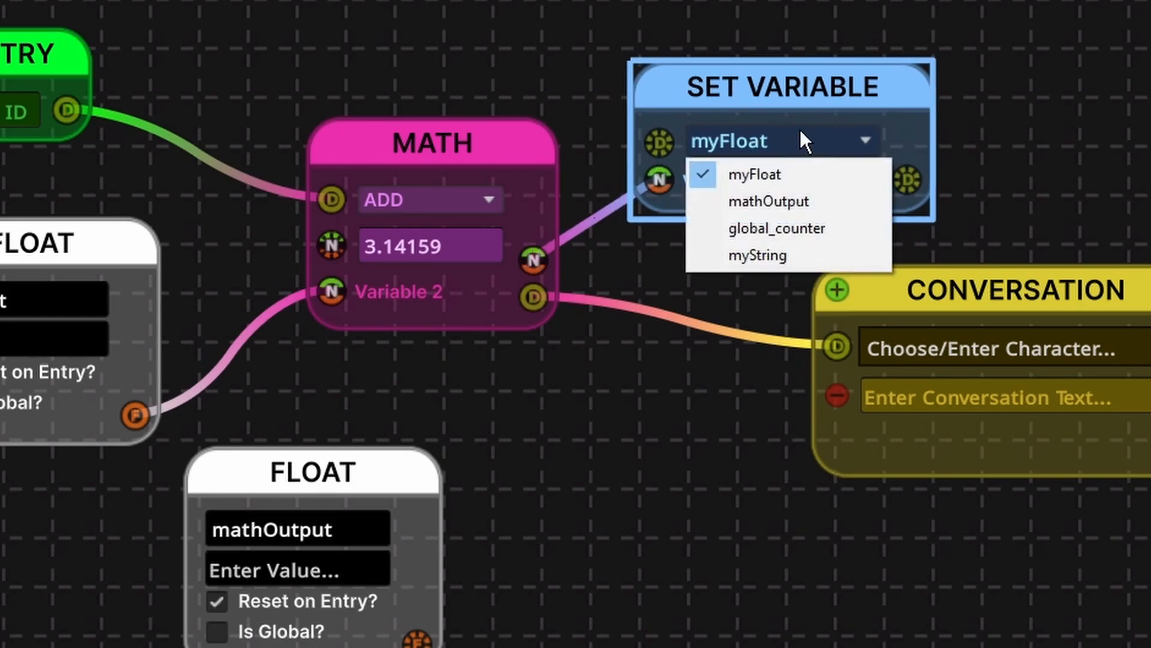
left_click(767, 202)
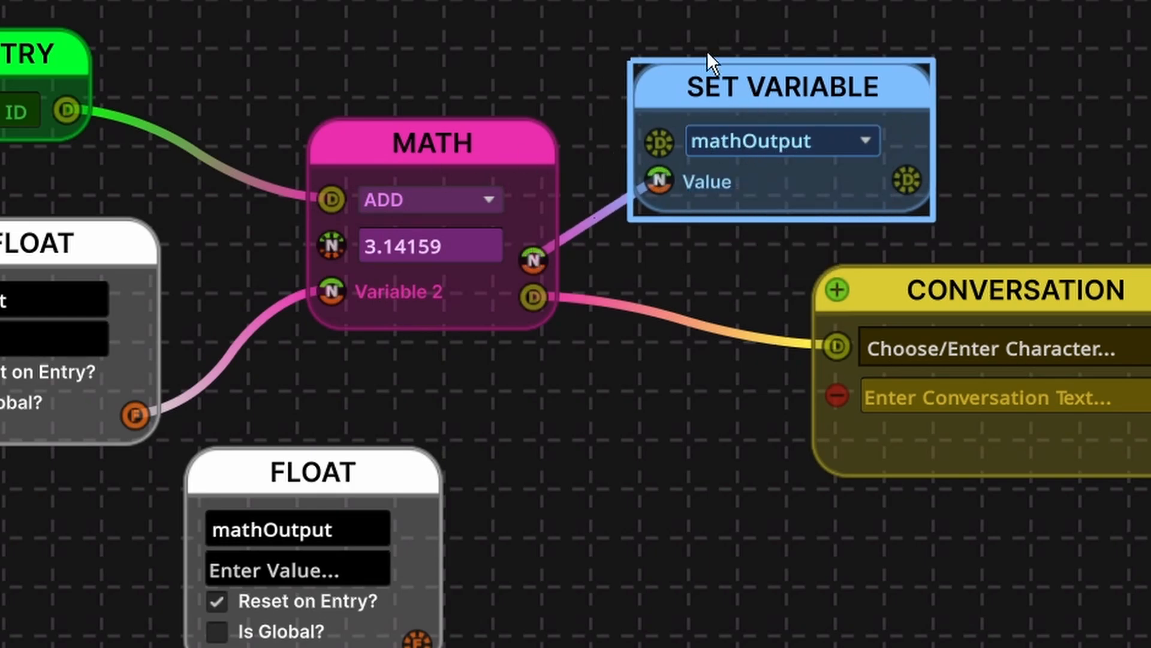
scroll(719, 51, "down", 2)
middle_click_drag(968, 101, 553, 80)
left_click(497, 299)
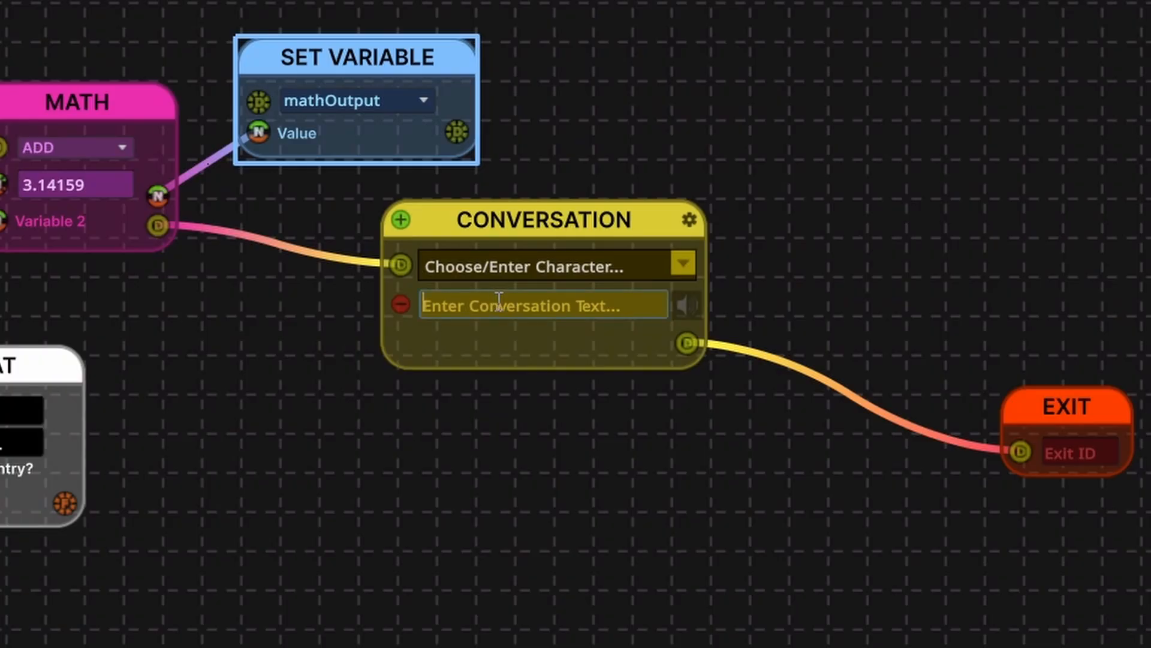
type("(")
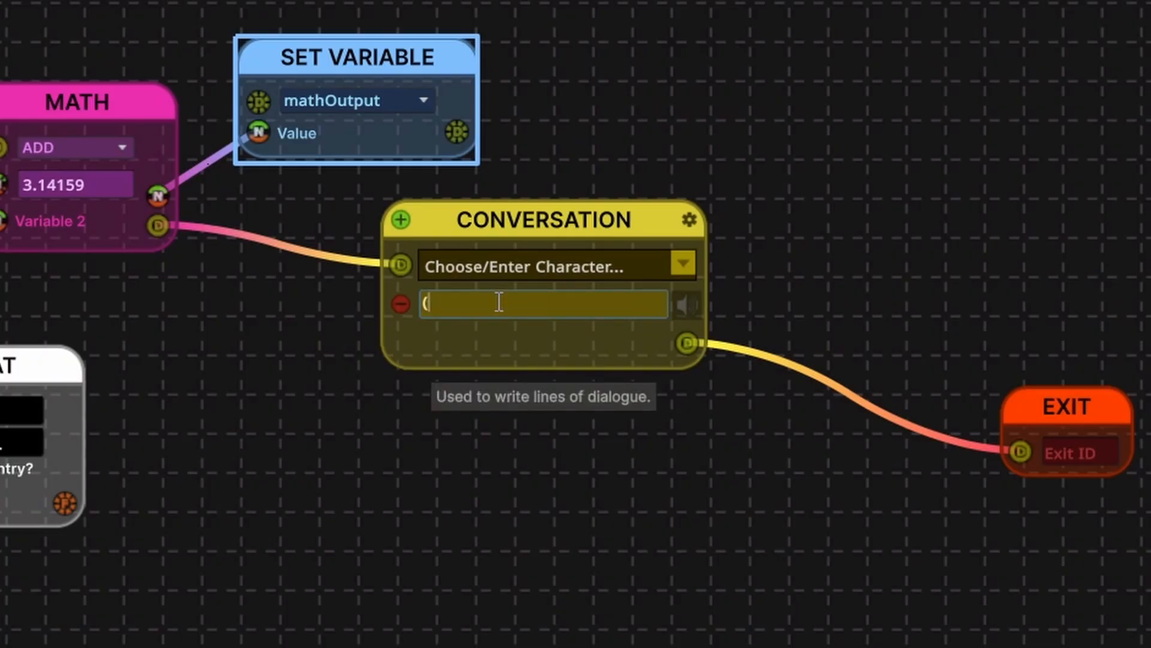
type("@mathOutpu")
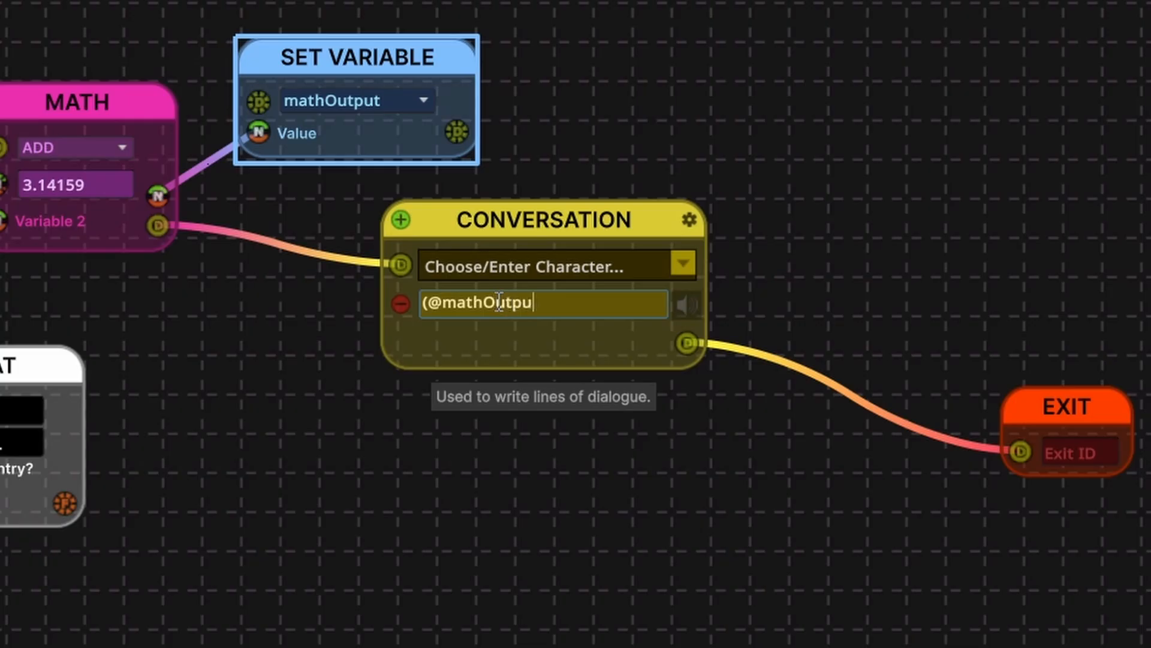
type("t)")
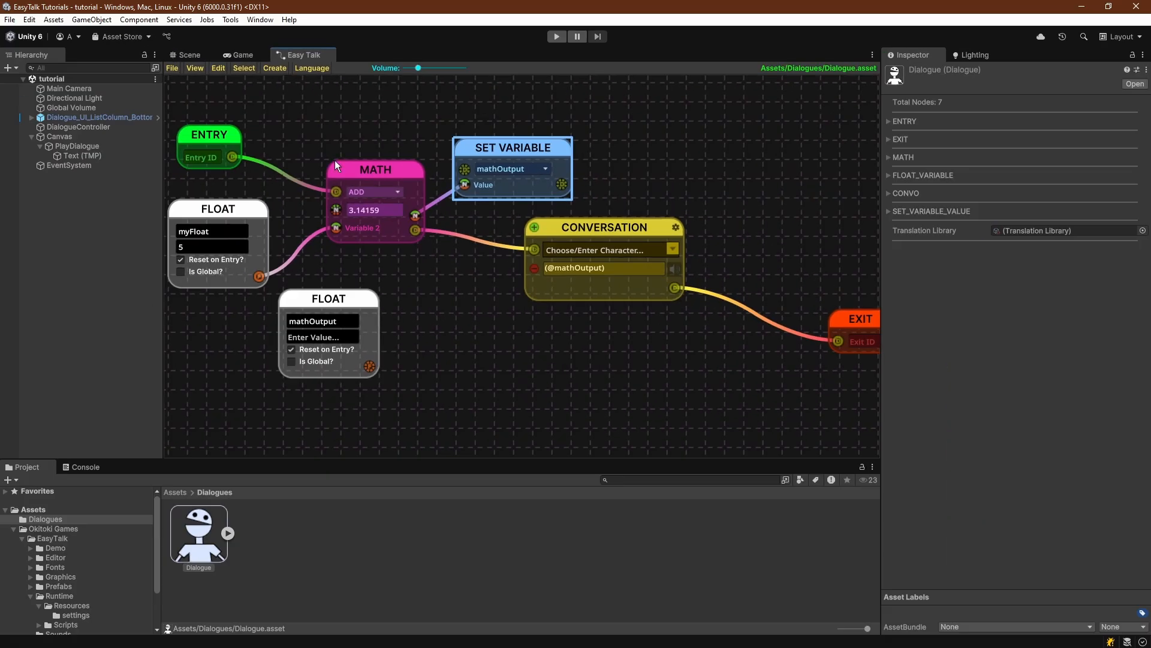
- Move the Entry node slightly up and to the left, and nudge the Math node a little
middle_click_drag(335, 160, 375, 174)
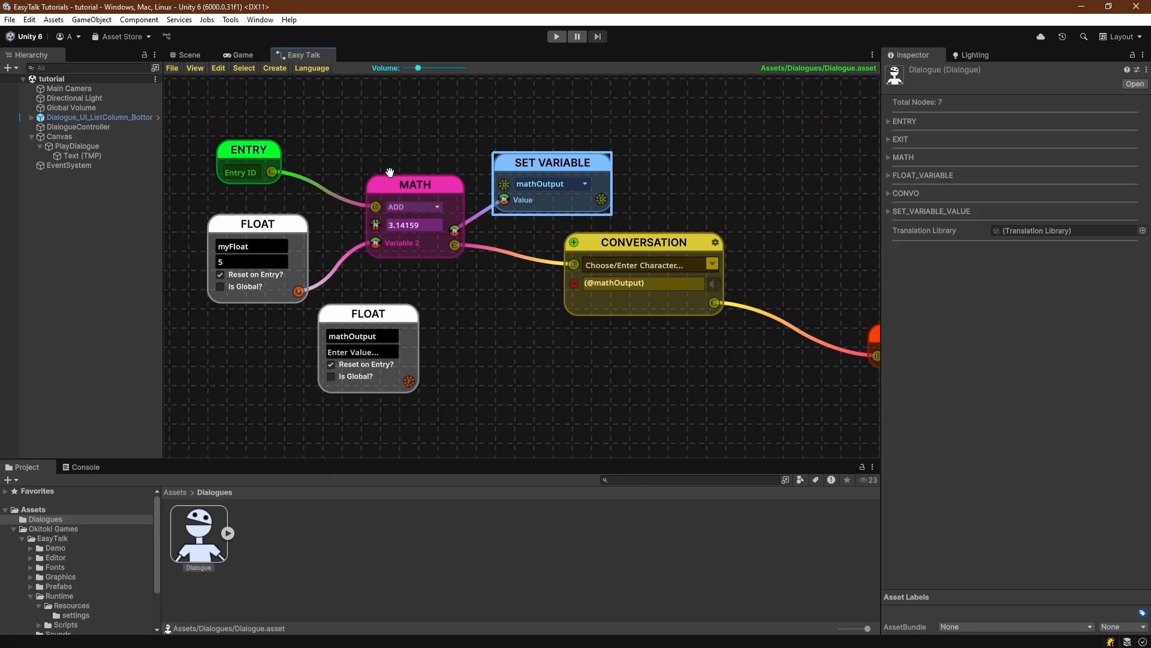
middle_click_drag(258, 157, 273, 169)
left_click_drag(273, 171, 255, 146)
scroll(342, 171, "up", 4)
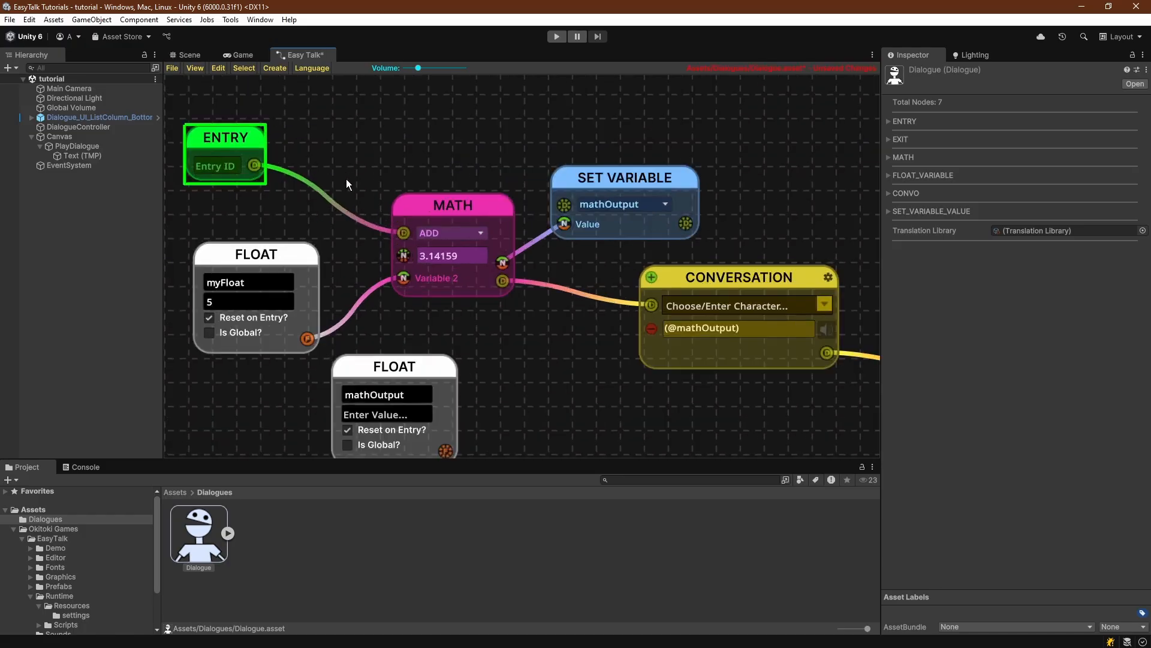
left_click_drag(473, 219, 454, 215)
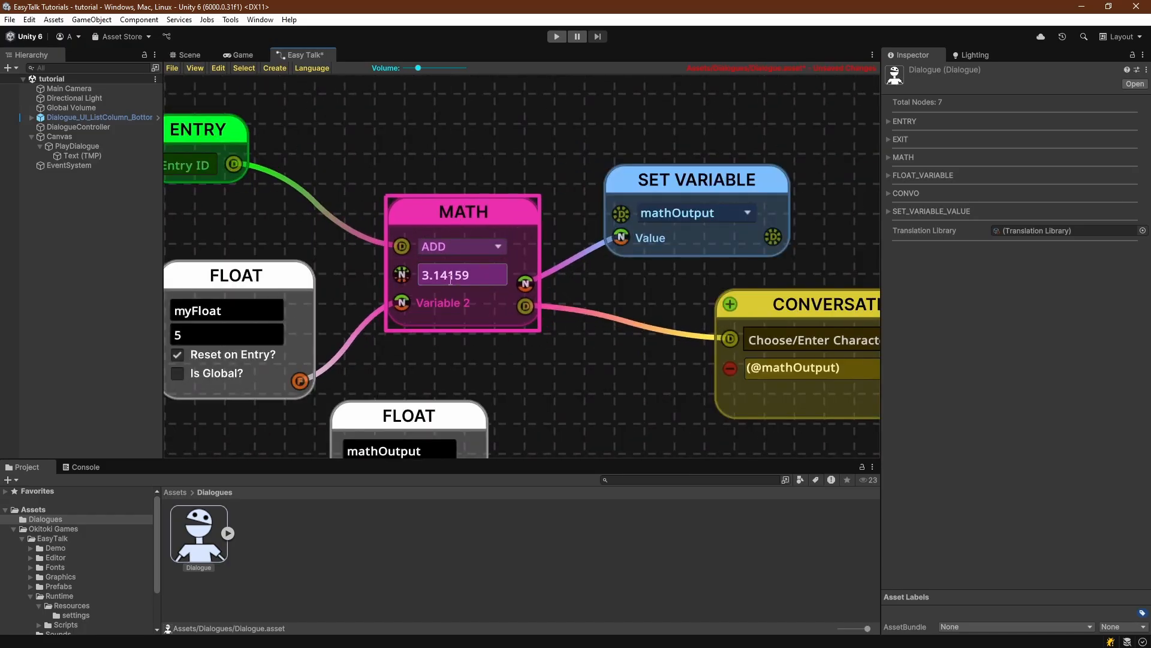
- Nudge the Set Variable node slightly right and the Conversation node slightly down and left
middle_click_drag(555, 290, 470, 290)
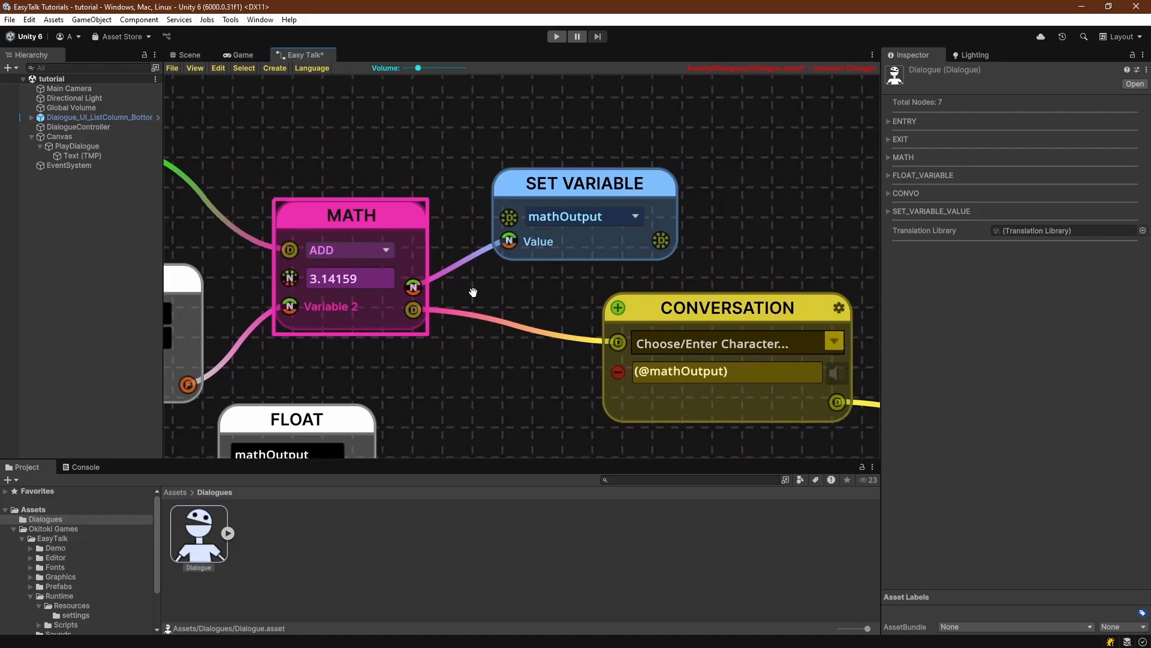
left_click_drag(579, 198, 591, 199)
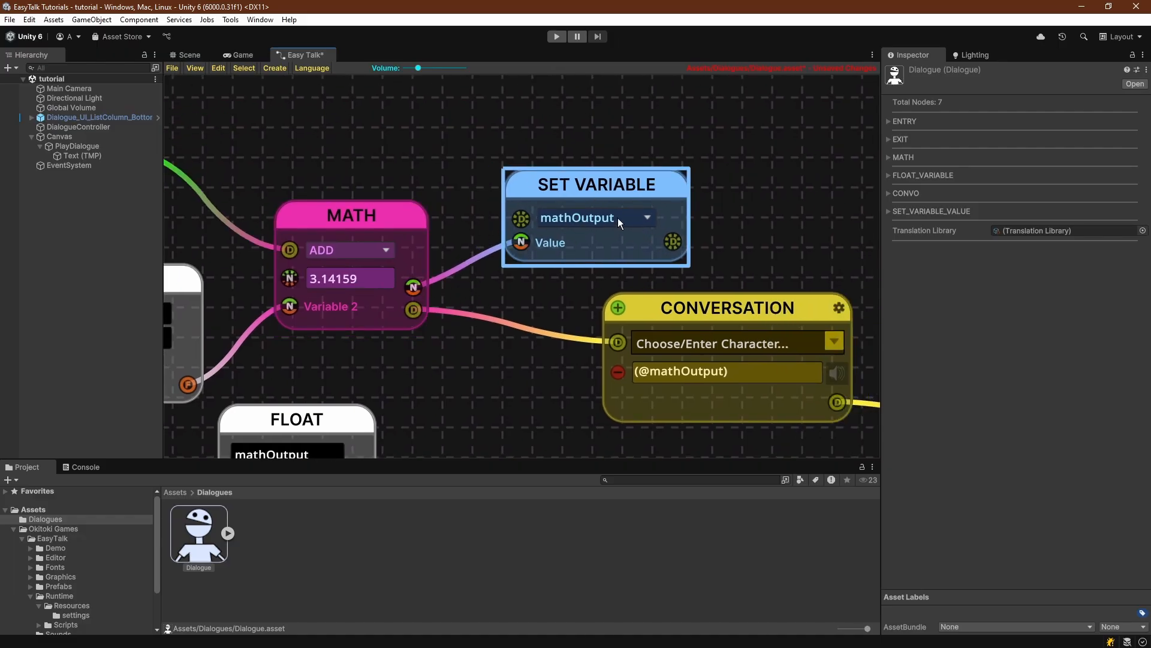
scroll(618, 217, "down", 3)
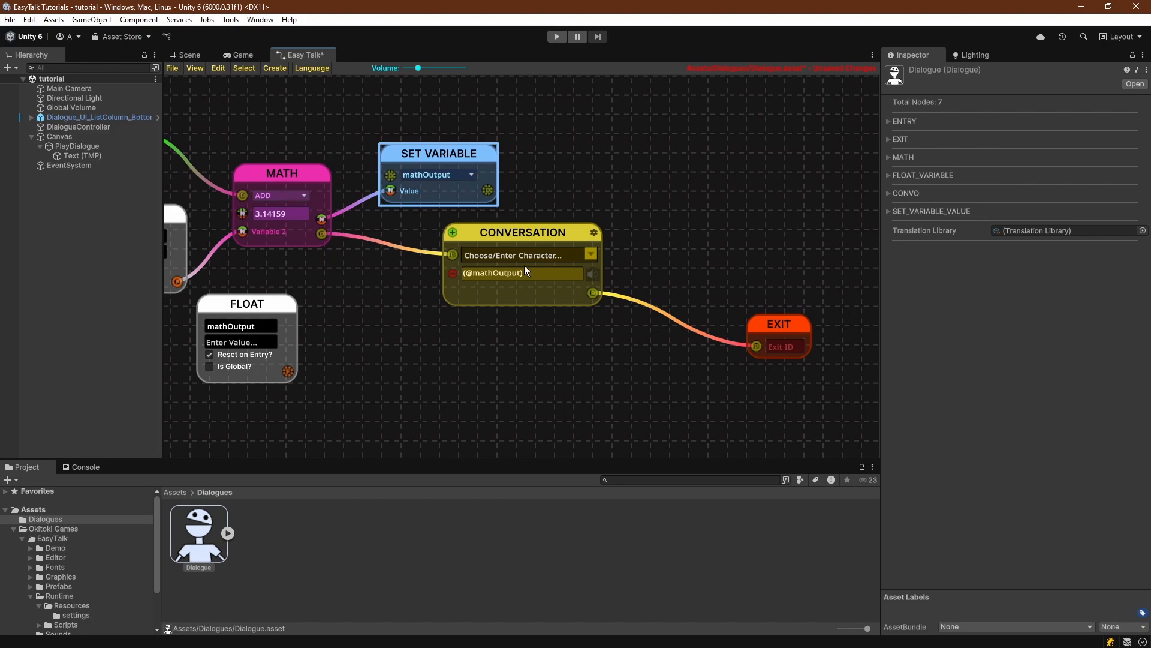
mouse_move(509, 235)
left_mouse_down()
mouse_move(517, 262)
mouse_move(503, 246)
left_mouse_up()
- Examine the variable reference in the Conversation node's text by highlighting it
scroll(482, 266, "up", 3)
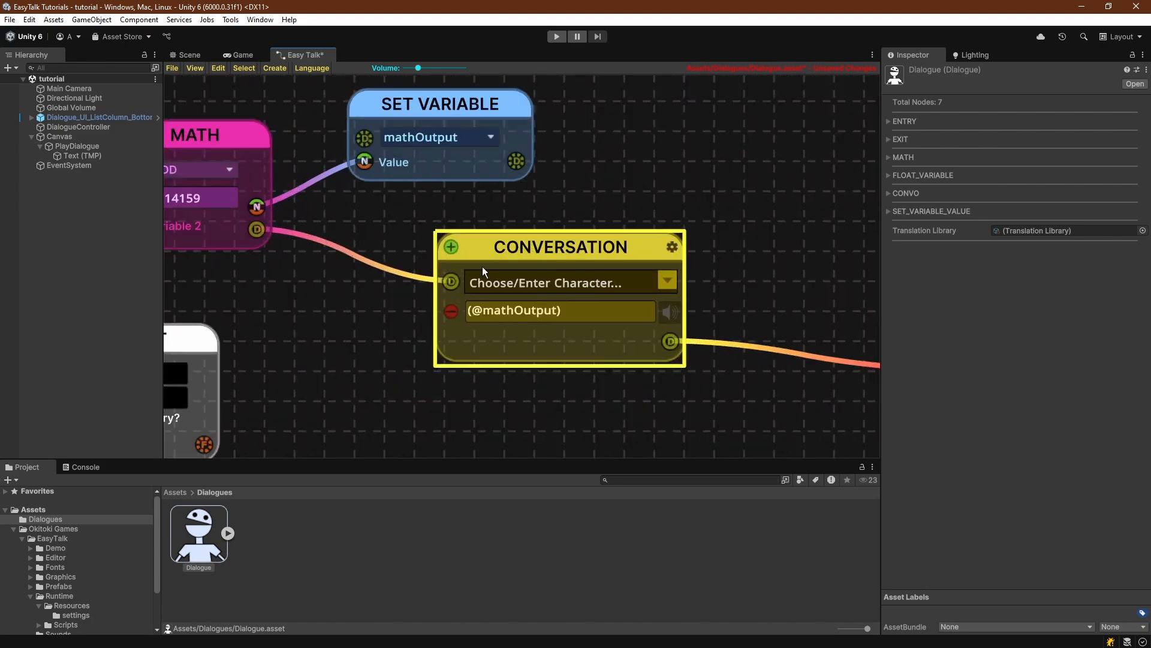
left_click_drag(571, 315, 443, 316)
left_click_drag(573, 310, 459, 311)
left_click_drag(571, 311, 462, 307)
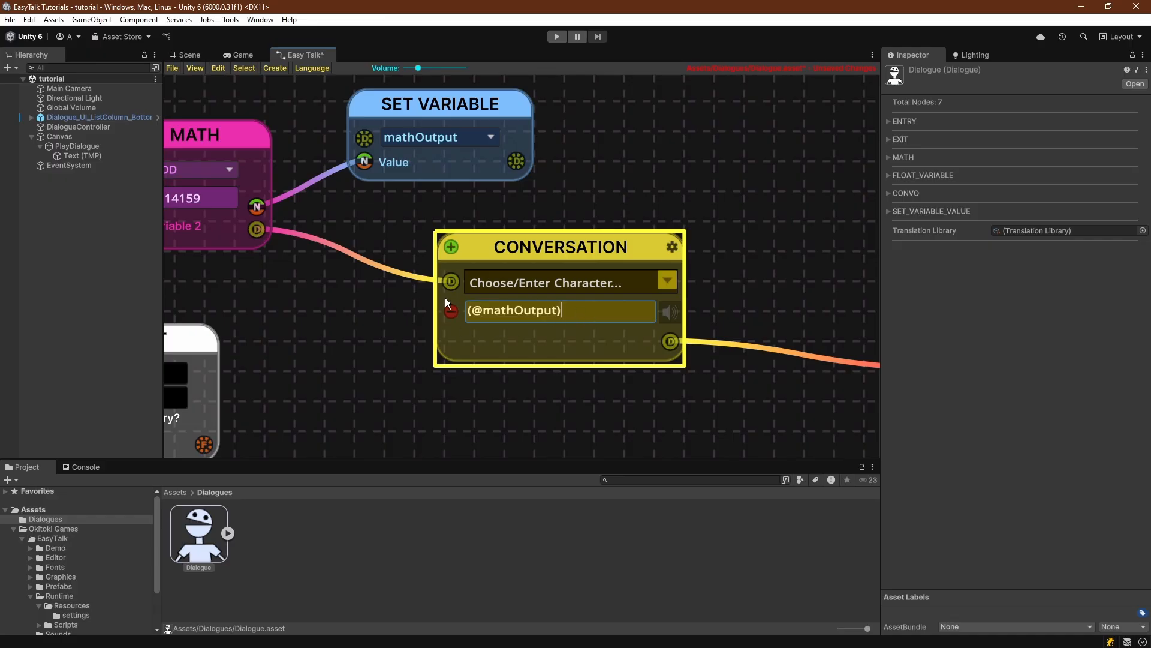
scroll(745, 279, "down", 4)
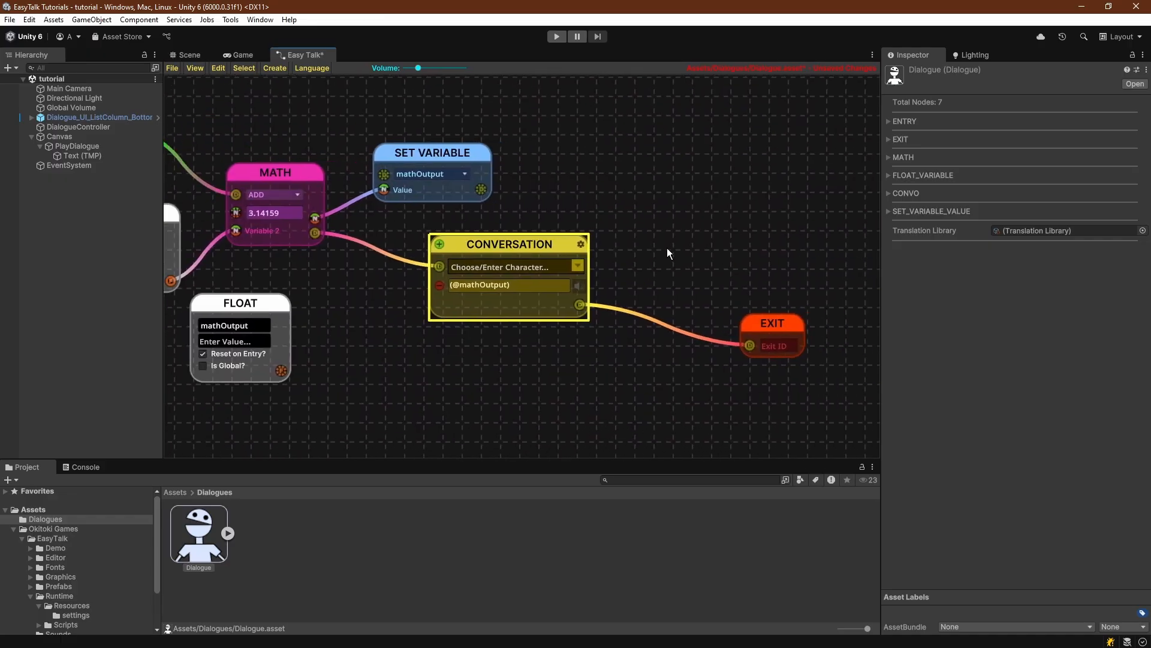
- Assign the Dialogue asset to the DialogueController's Dialogue property, with the Game view showing
left_click(243, 54)
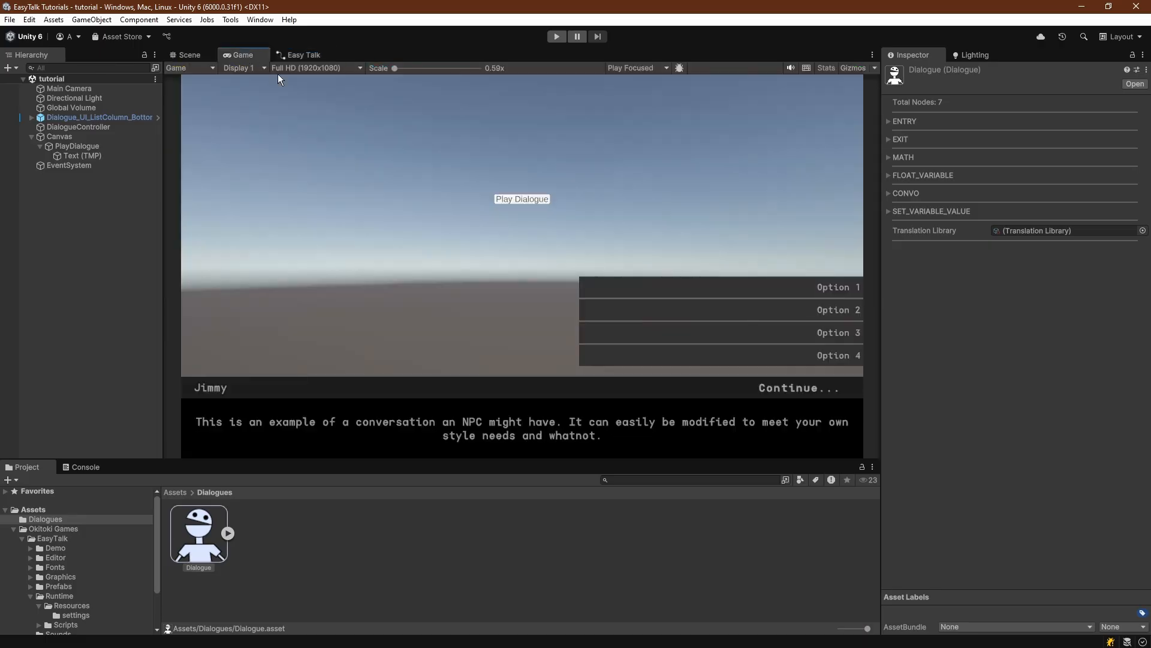
left_click(84, 127)
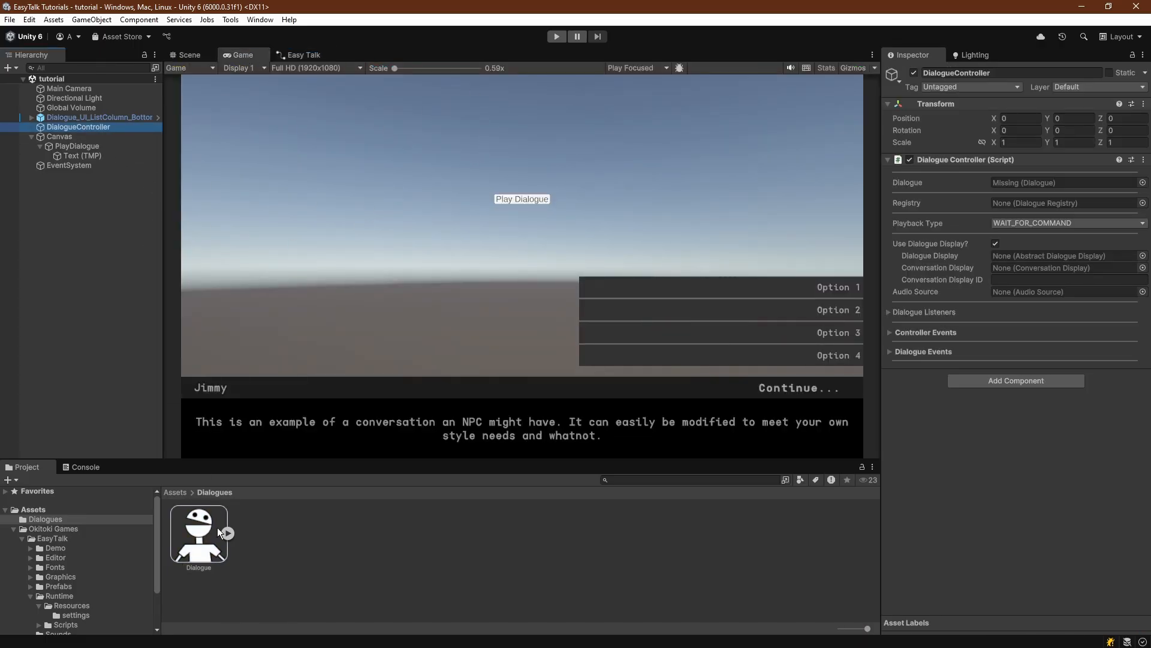
left_click_drag(217, 527, 1034, 185)
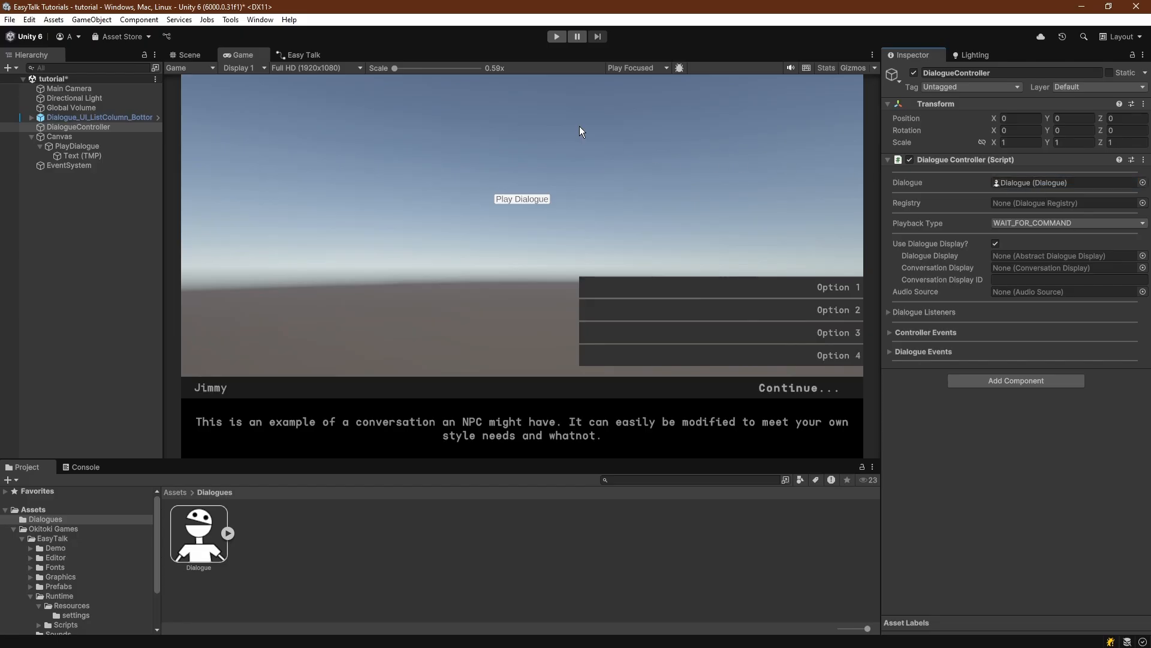
- Run the game, play the addition dialogue through to its end, and stop play mode
left_click(556, 36)
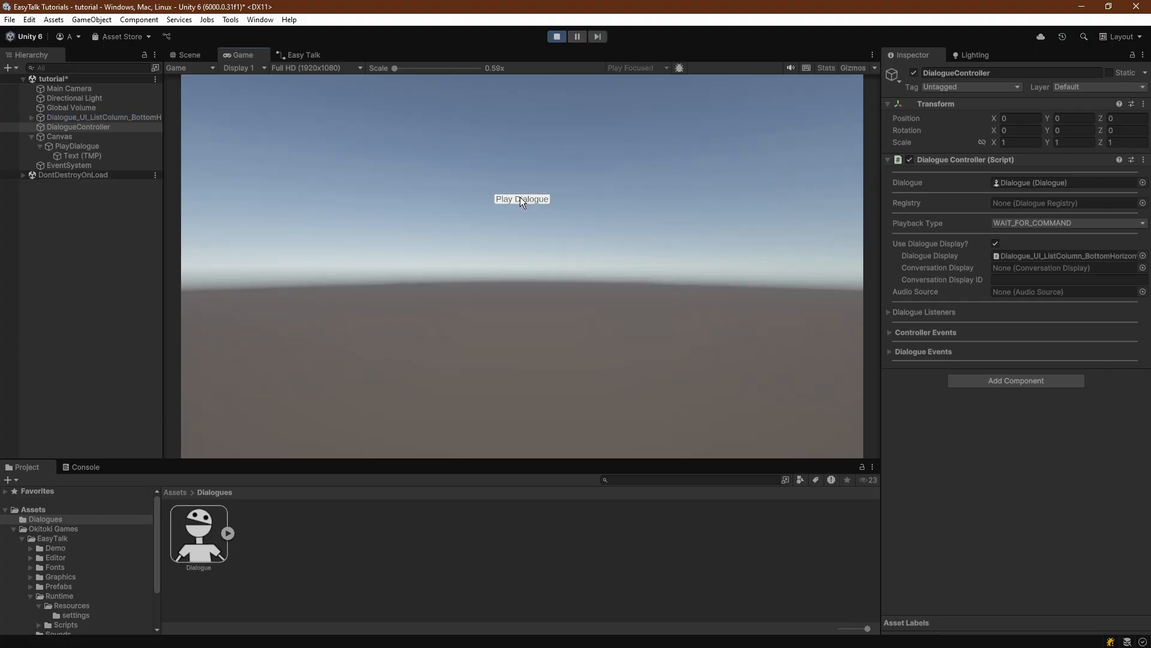
left_click(519, 196)
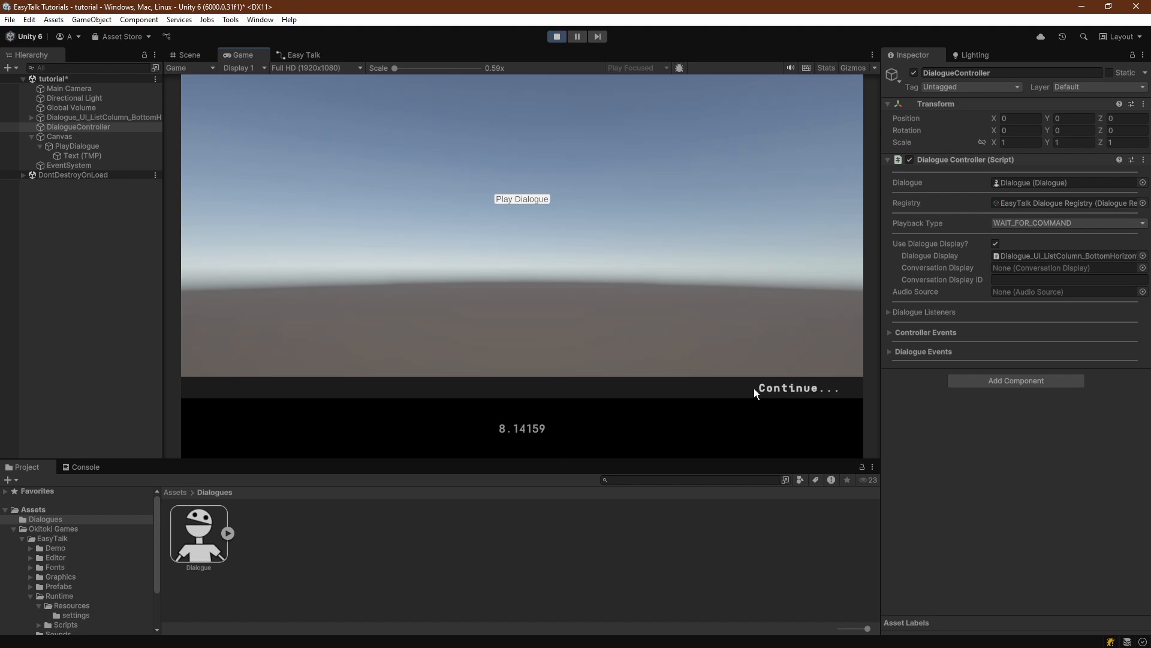
left_click(797, 383)
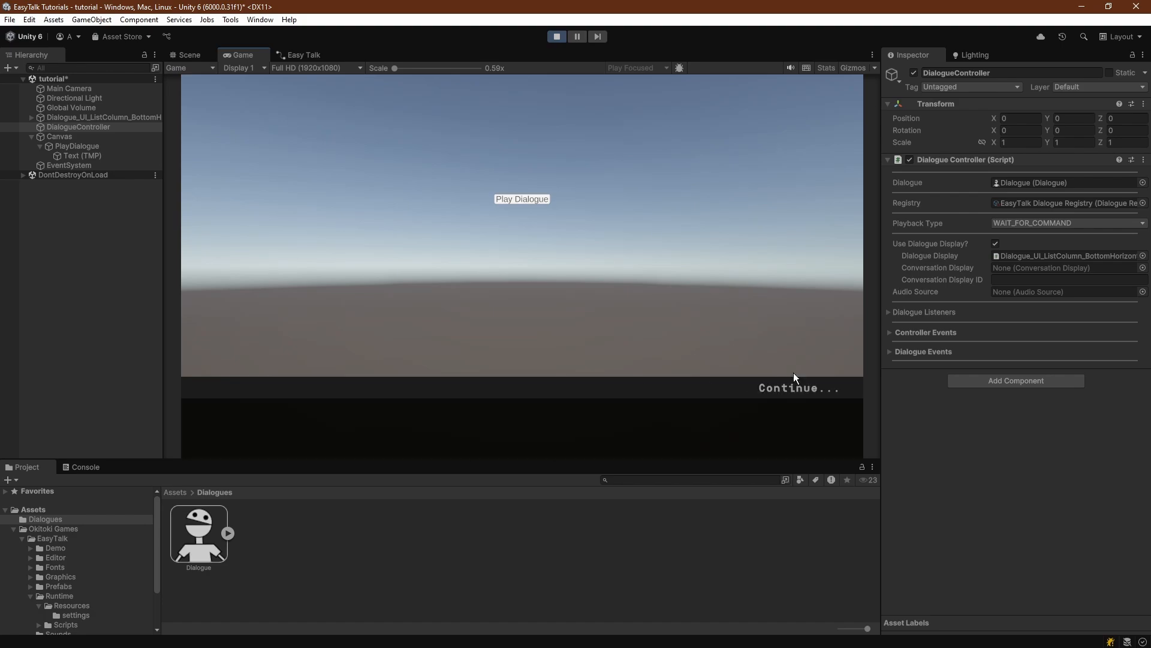
left_click(556, 37)
- Change the Math node's operation to MULTIPLY in the dialogue graph and save
left_click(294, 55)
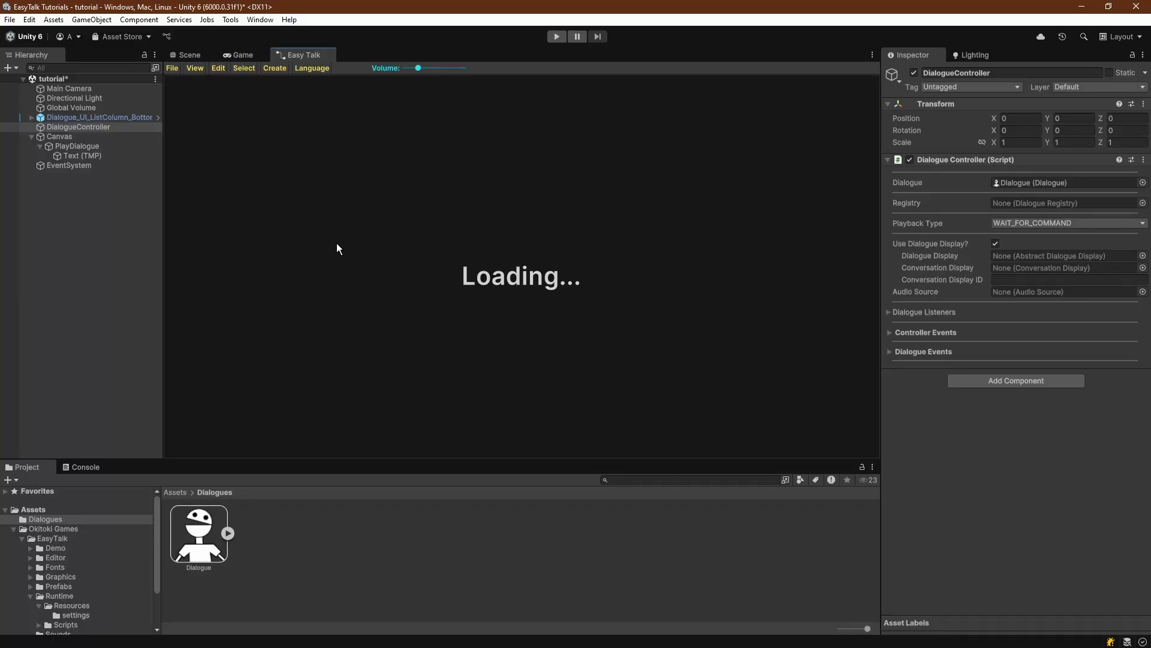
left_click(292, 194)
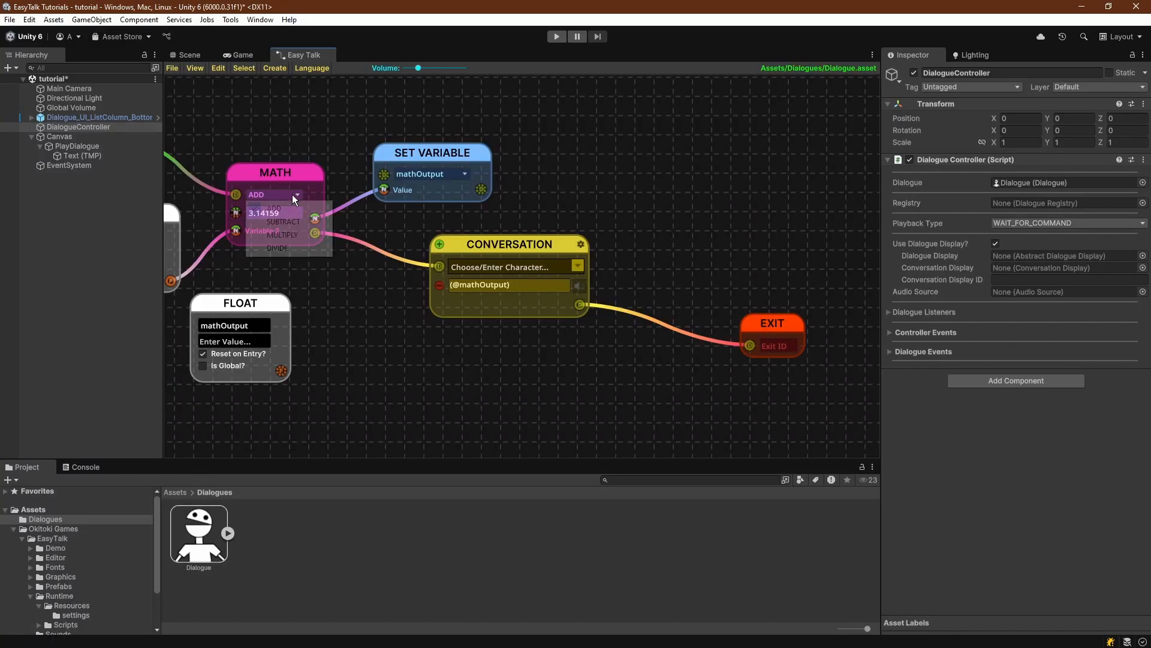
left_click(281, 234)
key("ctrl+s")
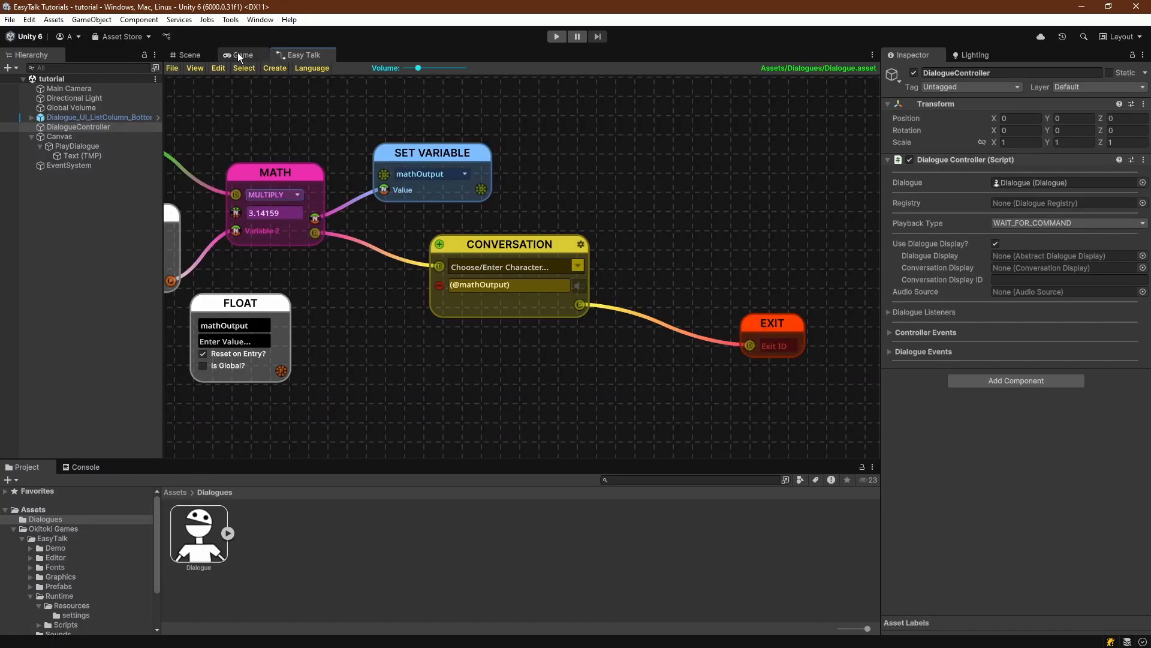
- Run the game again to test the multiplication dialogue, continue past its line, and stop play mode
left_click(238, 55)
left_click(555, 37)
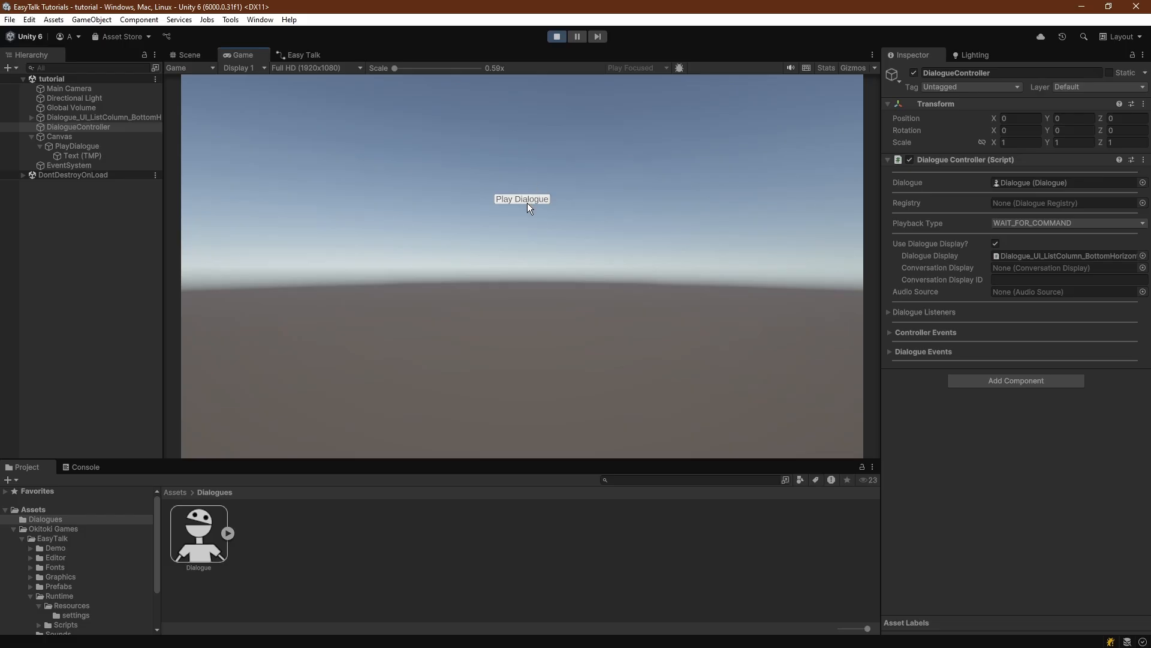
left_click(527, 203)
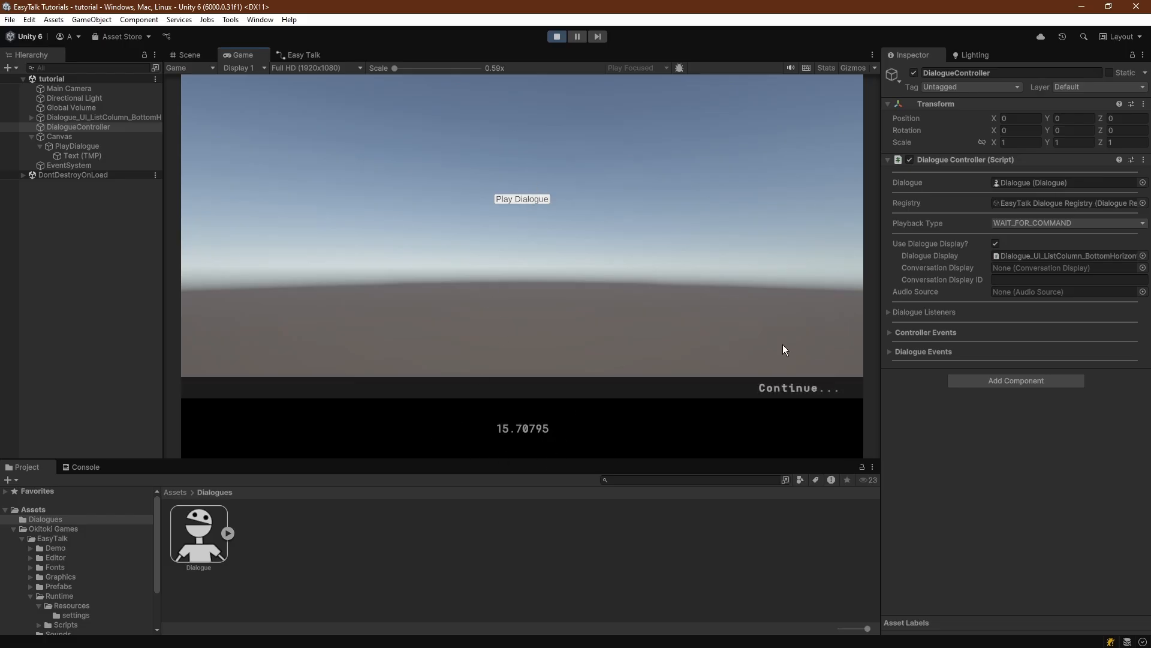
left_click(800, 391)
left_click(558, 36)
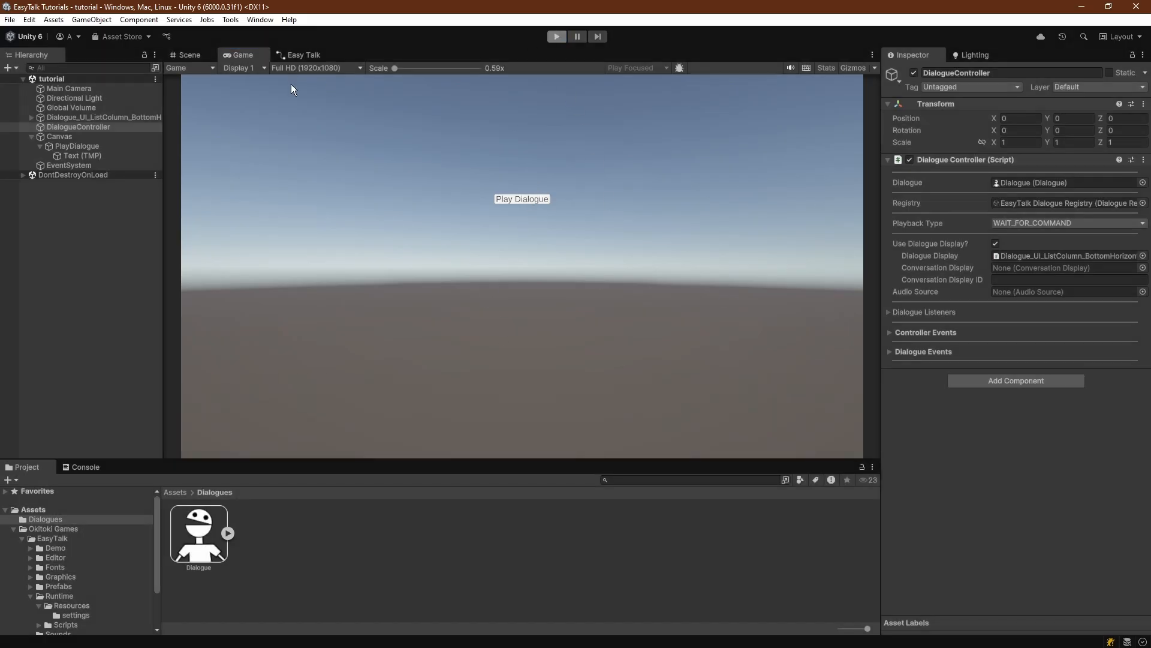
- Return to the dialogue graph and move the Exit and Conversation nodes farther away from the Math and Set Variable nodes
left_click(290, 52)
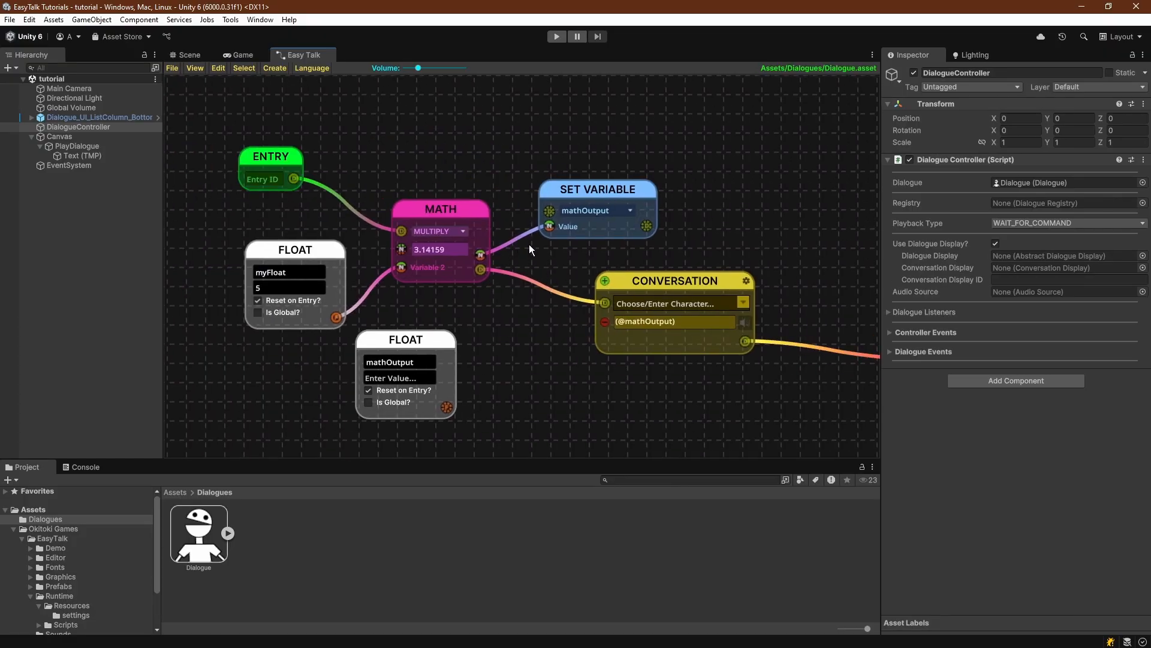
middle_click_drag(716, 220, 593, 200)
scroll(700, 266, "down", 2)
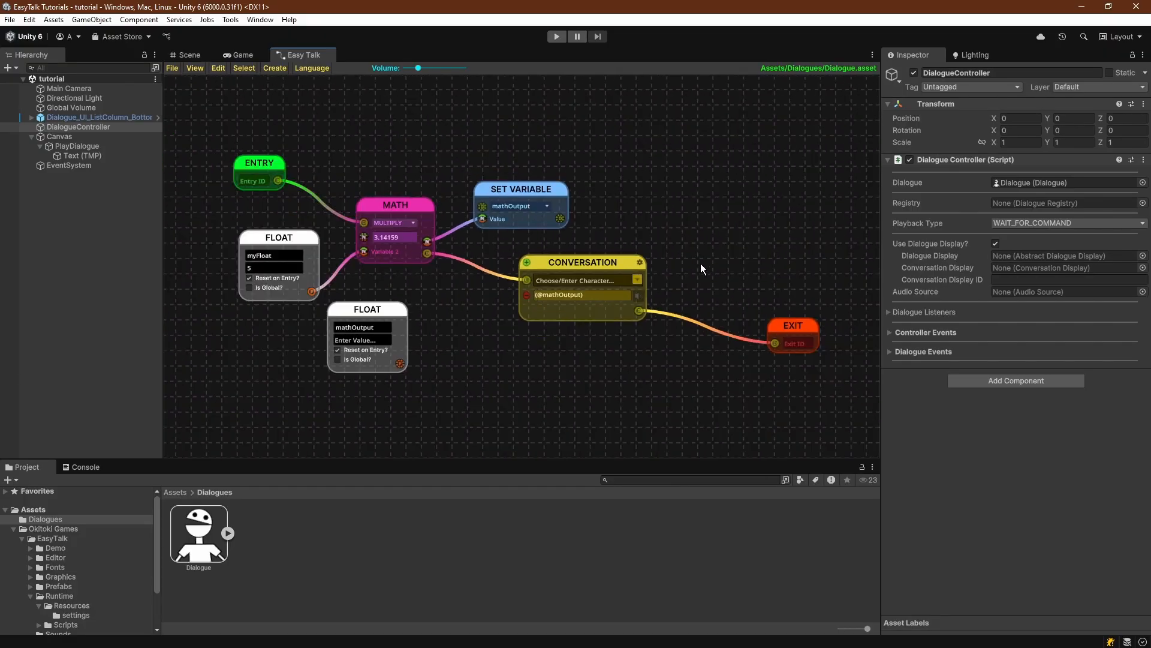
middle_click_drag(742, 308, 673, 303)
left_click_drag(717, 323, 796, 331)
left_click_drag(523, 258, 606, 241)
- Connect the Entry node's output to the Set Variable node's flow input and move the Math node slightly lower
middle_click_drag(537, 182, 637, 220)
left_click_drag(313, 215, 513, 240)
left_click_drag(438, 240, 429, 259)
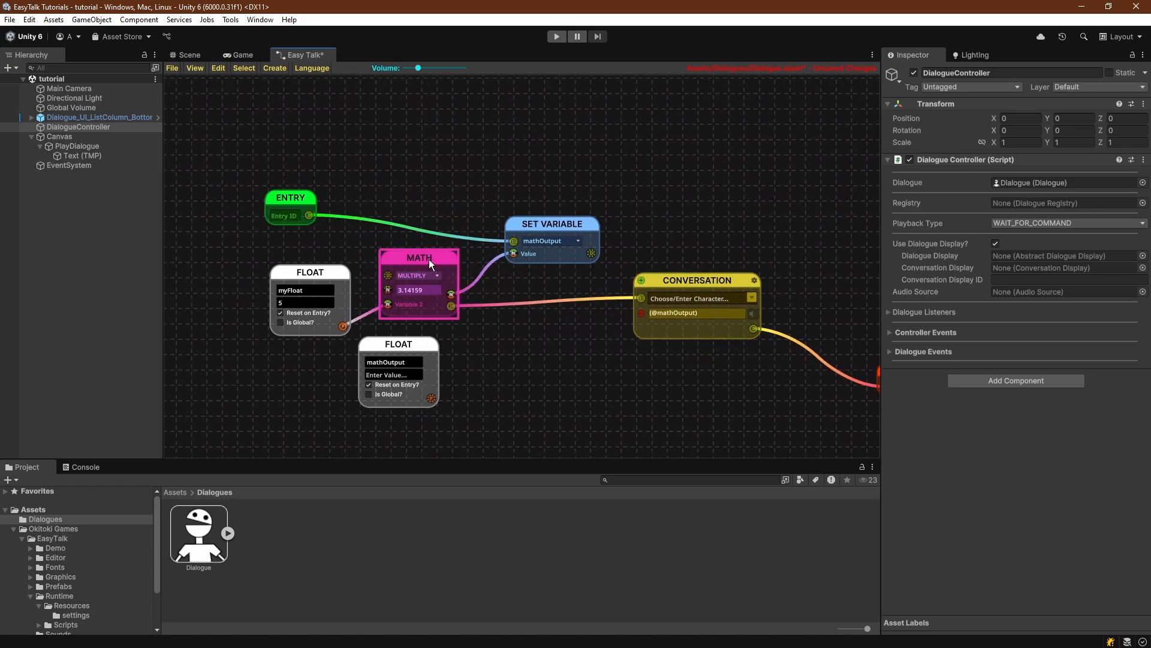
- Connect the Set Variable node's flow output to the Conversation node and remove the direct Math-to-Conversation connection
middle_click_drag(430, 260, 345, 256)
left_click_drag(487, 226, 557, 295)
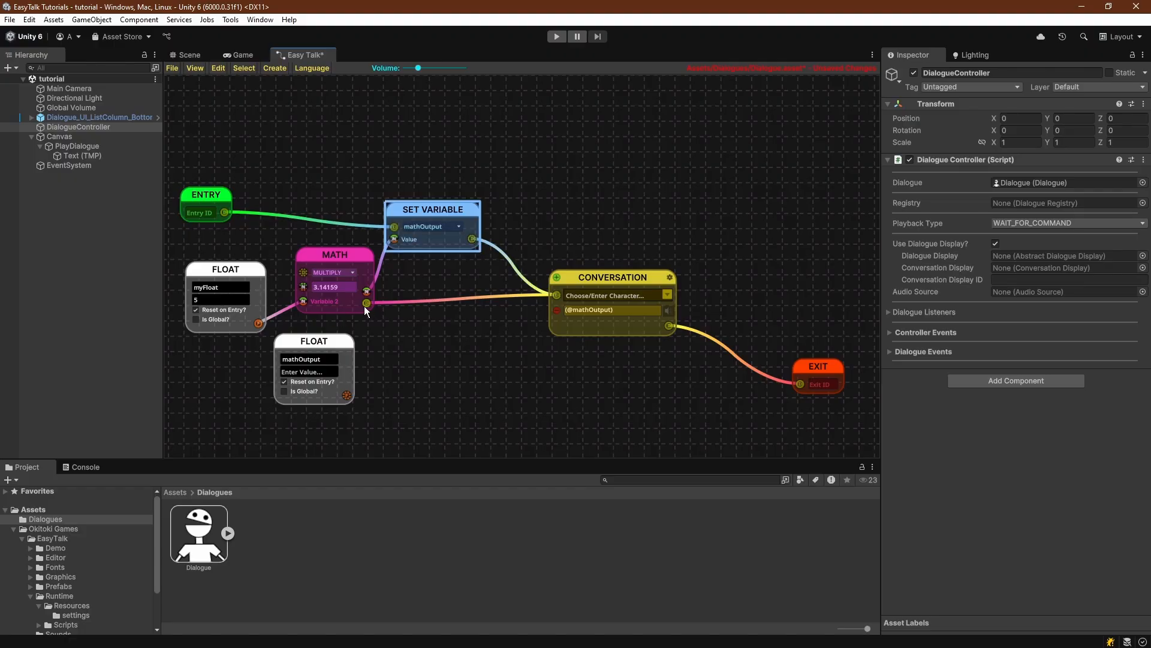
right_click(368, 305)
middle_click_drag(429, 294, 528, 302)
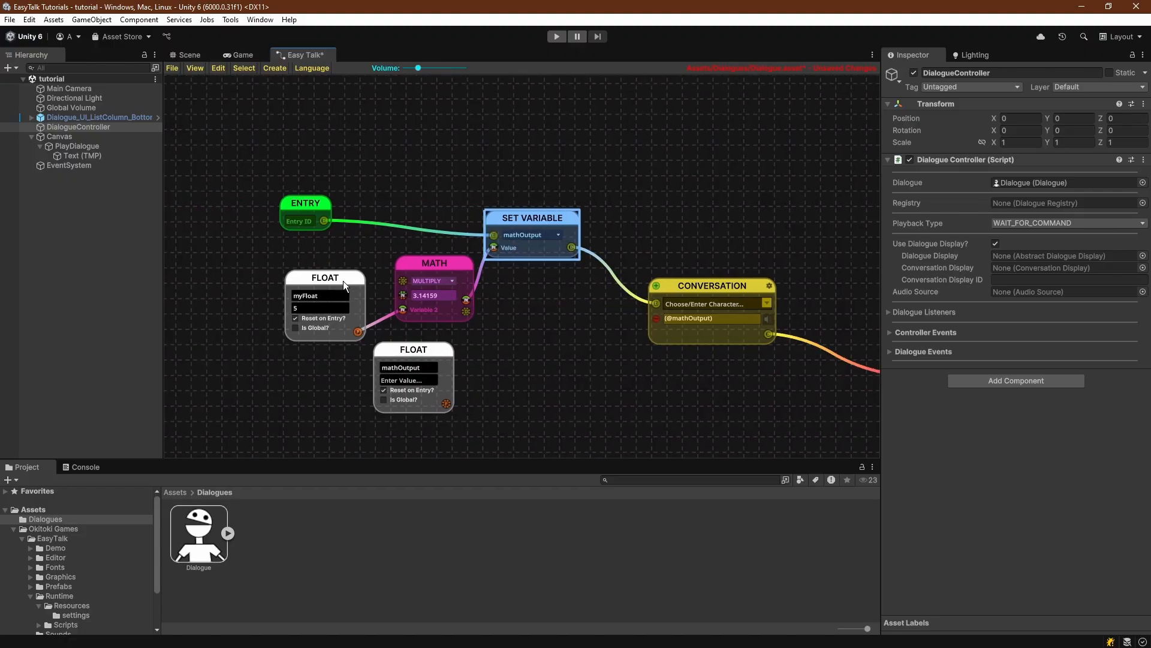
- Rearrange the two Float nodes, the Math node, the Set Variable node and the Entry node into a tidier layout
left_click_drag(343, 280, 282, 274)
left_click_drag(394, 351, 335, 362)
left_click_drag(412, 265, 374, 265)
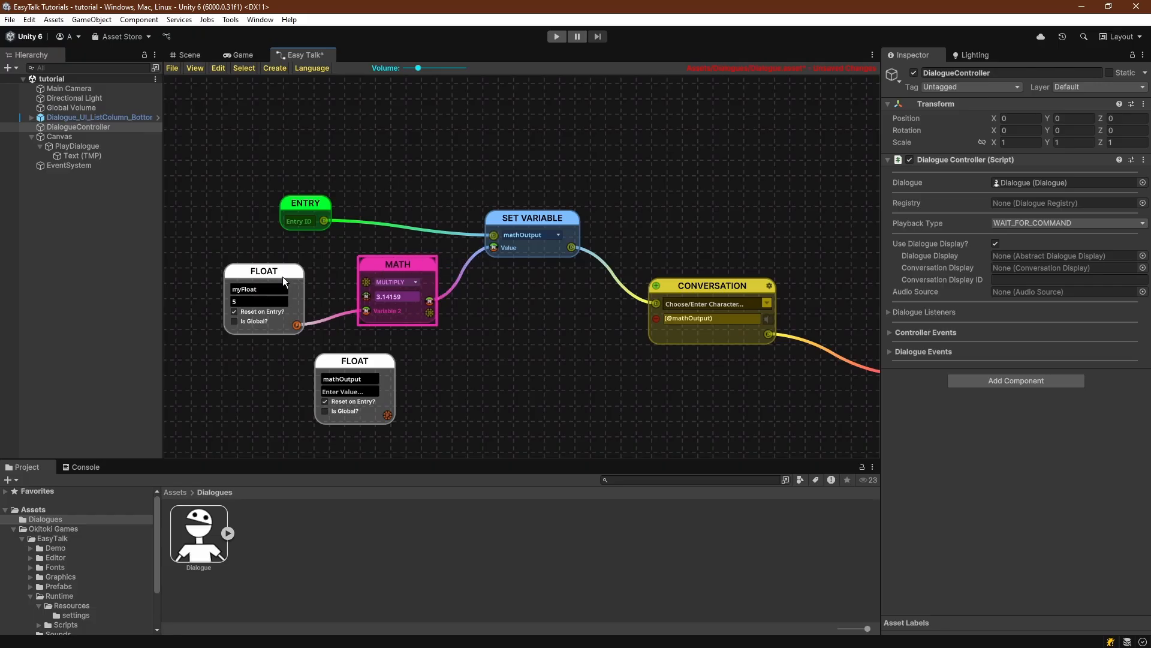
left_click_drag(283, 277, 297, 279)
left_click(363, 362)
left_click_drag(527, 219, 515, 220)
left_click_drag(322, 202, 365, 185)
- Examine how the Entry, Set Variable, Math and myFloat nodes are connected in the graph
scroll(325, 176, "up", 2)
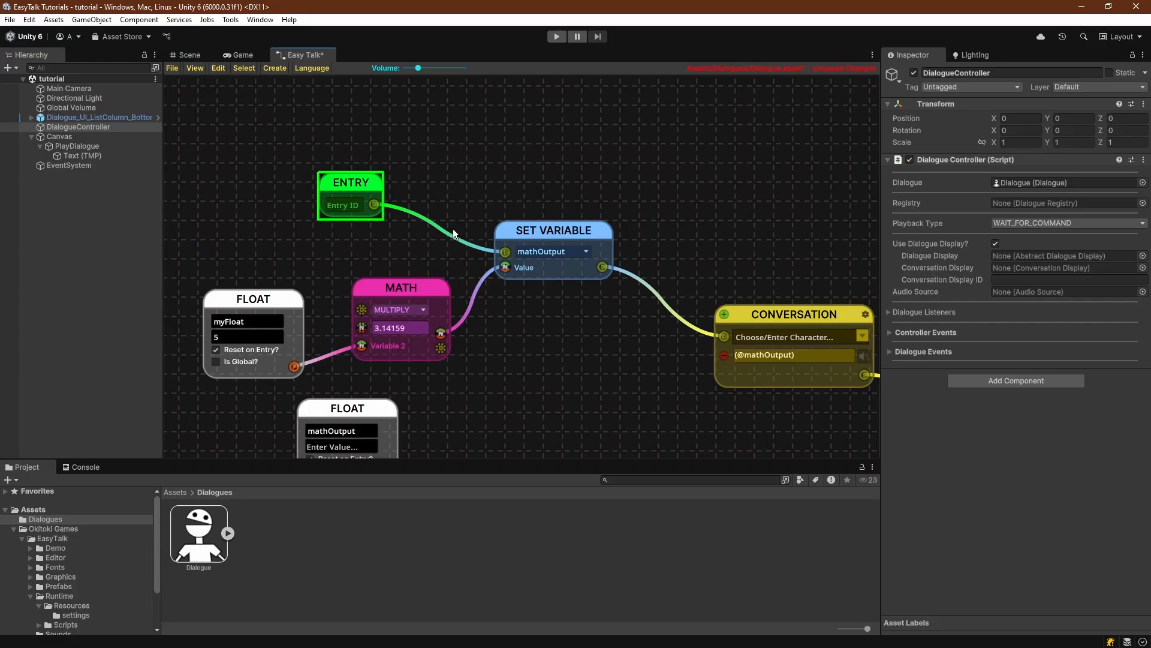
middle_click_drag(453, 234, 333, 221)
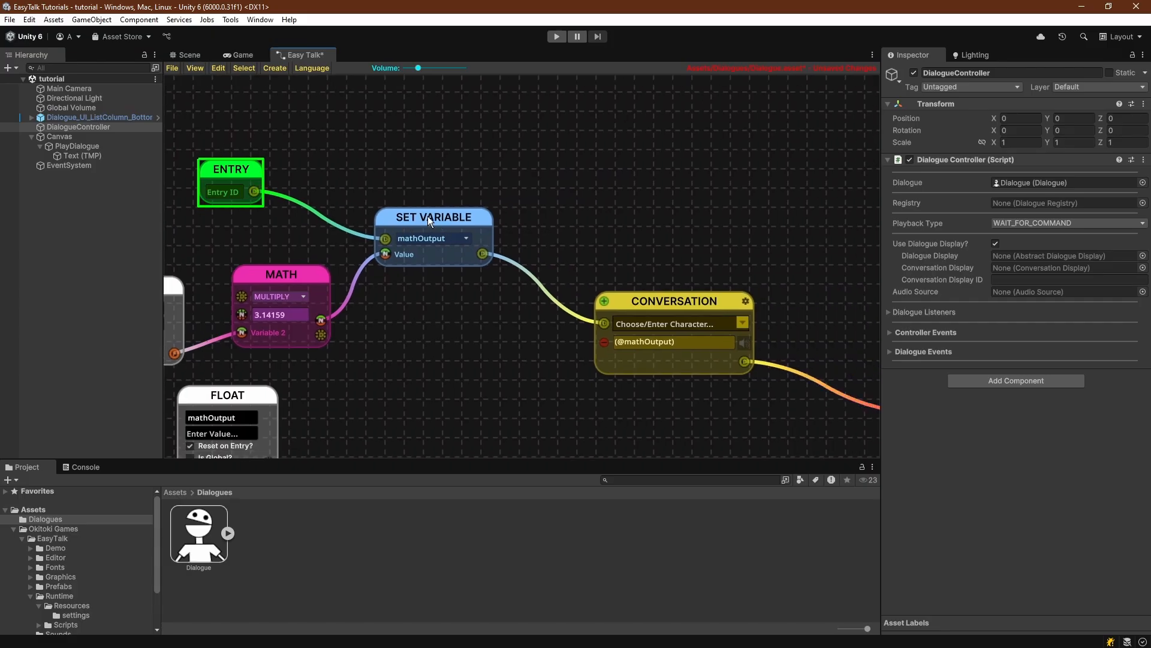
left_click_drag(428, 220, 427, 220)
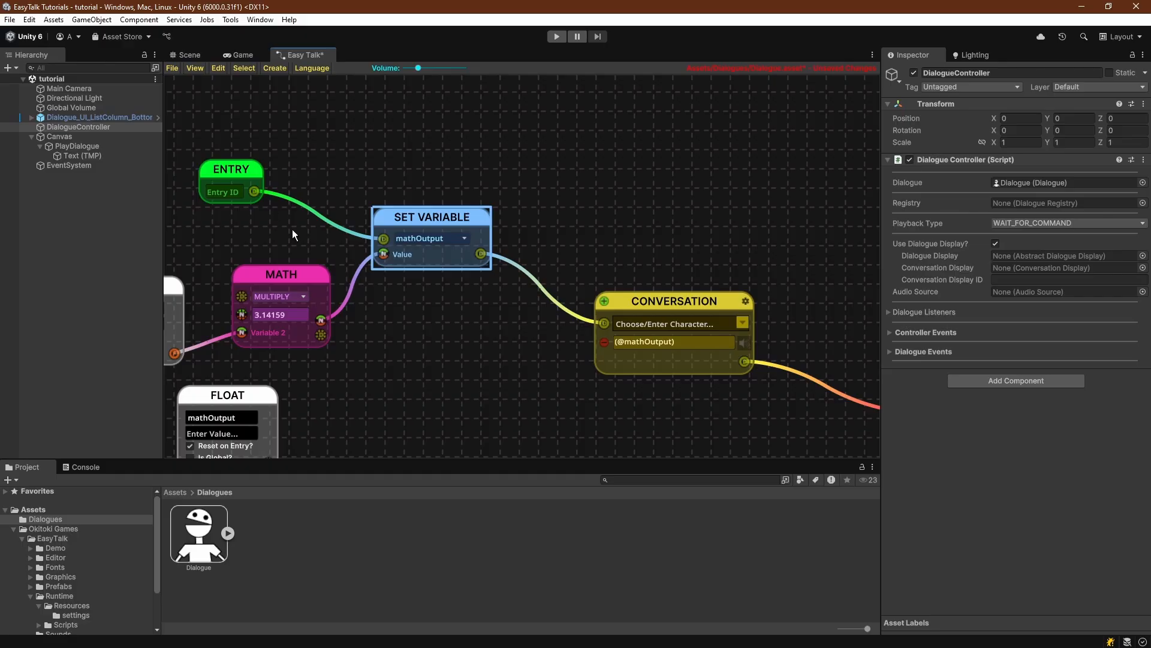
middle_click_drag(423, 247, 509, 215)
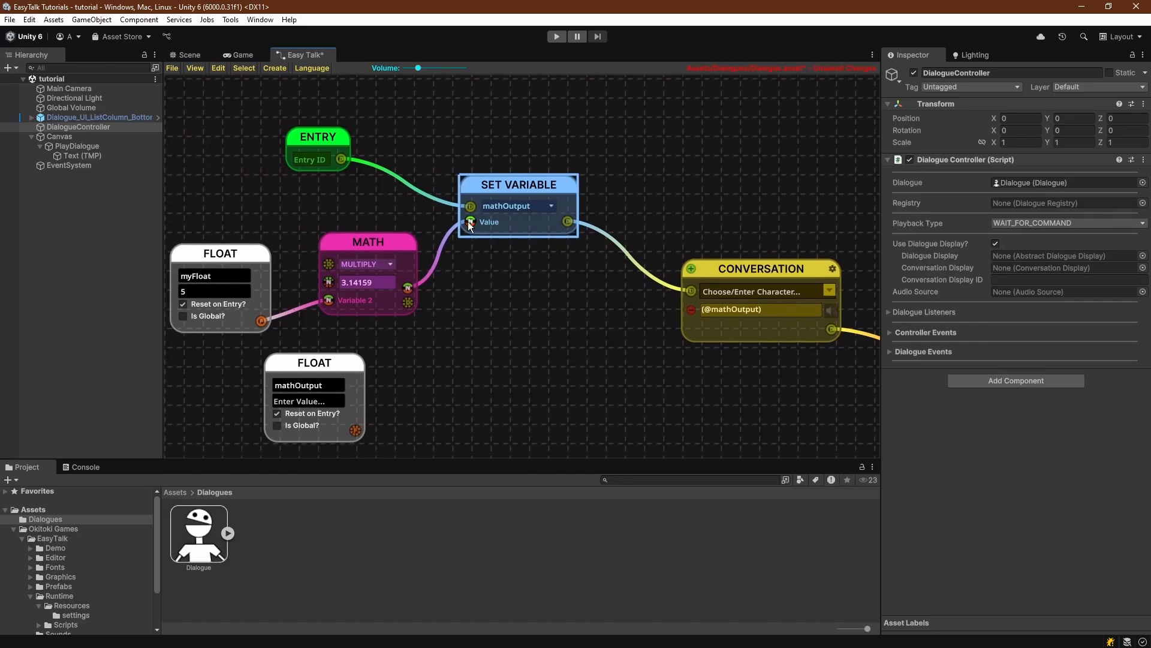
middle_click_drag(468, 221, 534, 227)
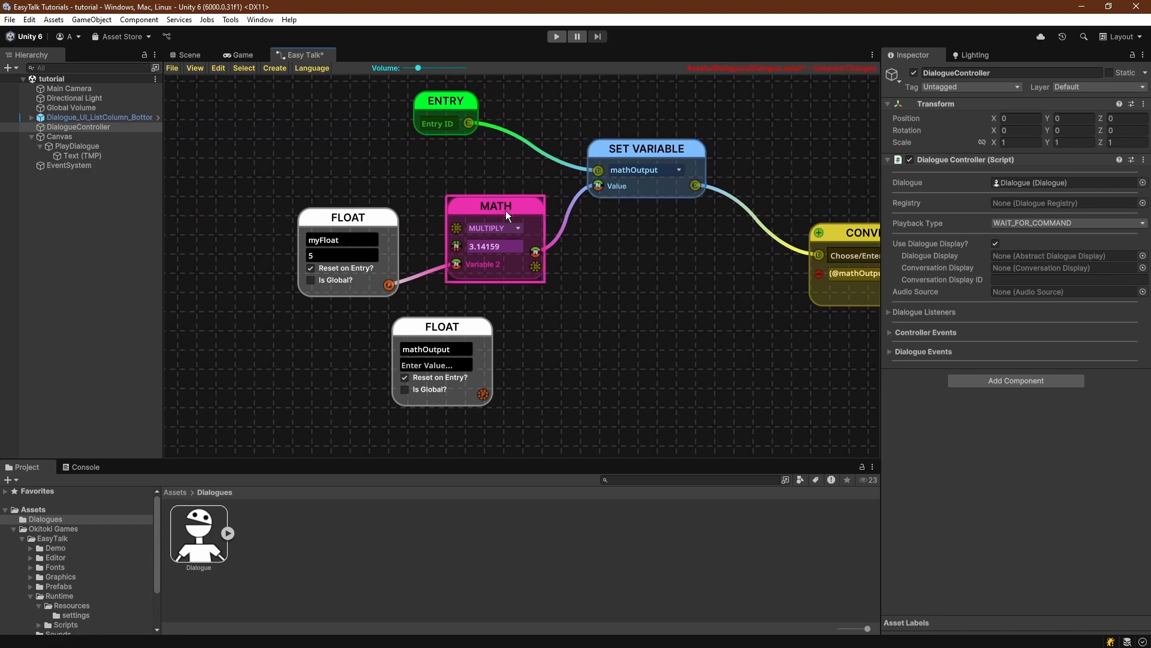
left_click_drag(505, 210, 500, 213)
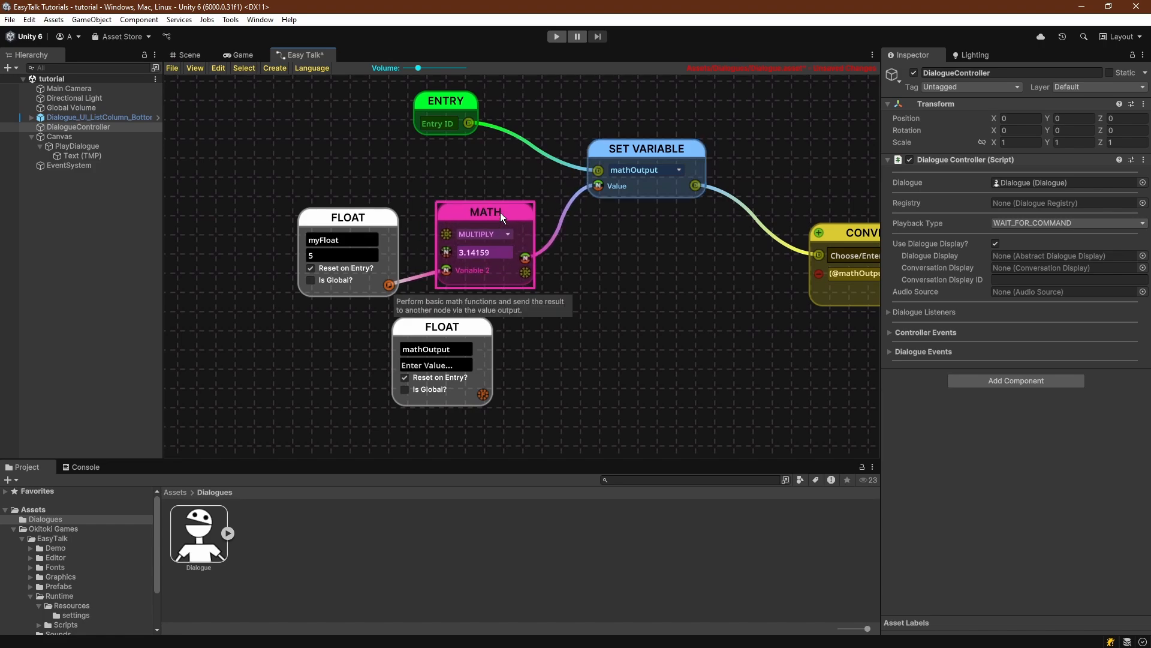
middle_click_drag(432, 181, 481, 164)
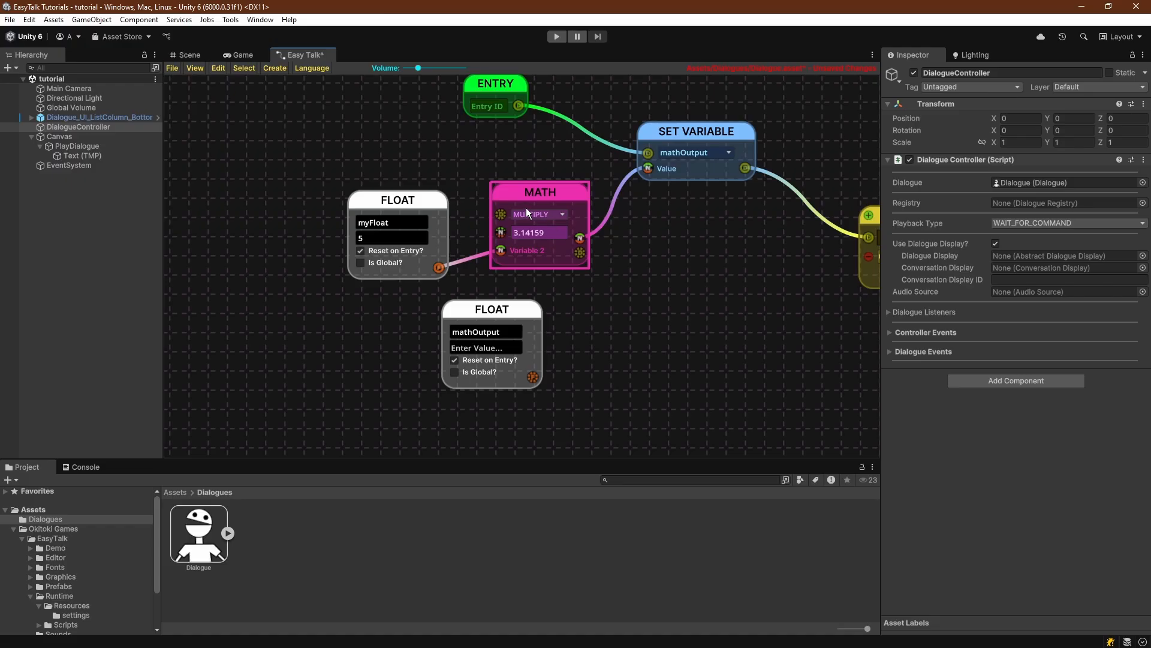
middle_click_drag(513, 217, 398, 225)
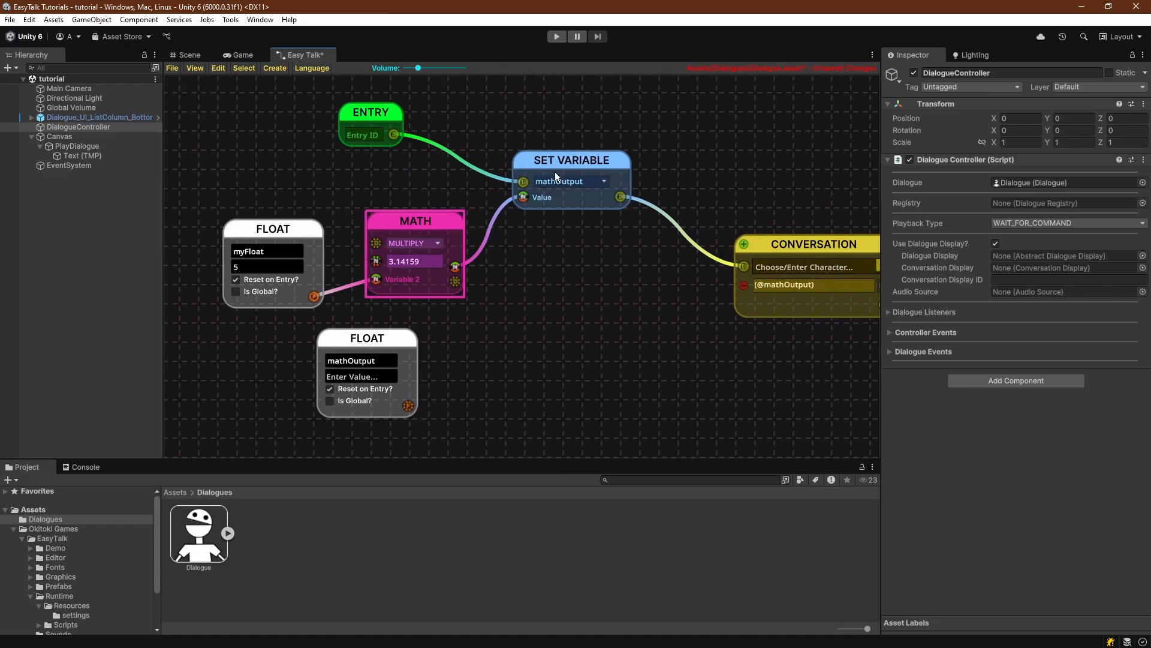
- Move the Set Variable, Conversation and Exit nodes closer together in the dialogue graph and save
mouse_move(555, 174)
left_mouse_down()
mouse_move(563, 158)
mouse_move(540, 178)
left_mouse_up()
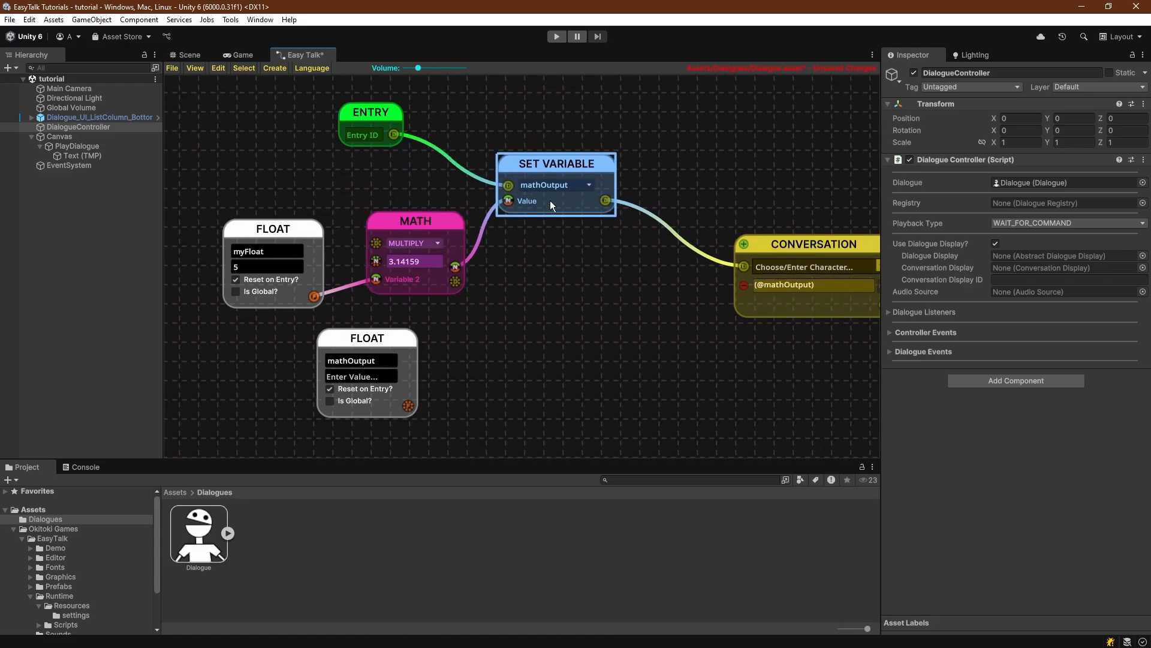
middle_click_drag(811, 266, 608, 268)
left_click_drag(613, 247, 546, 228)
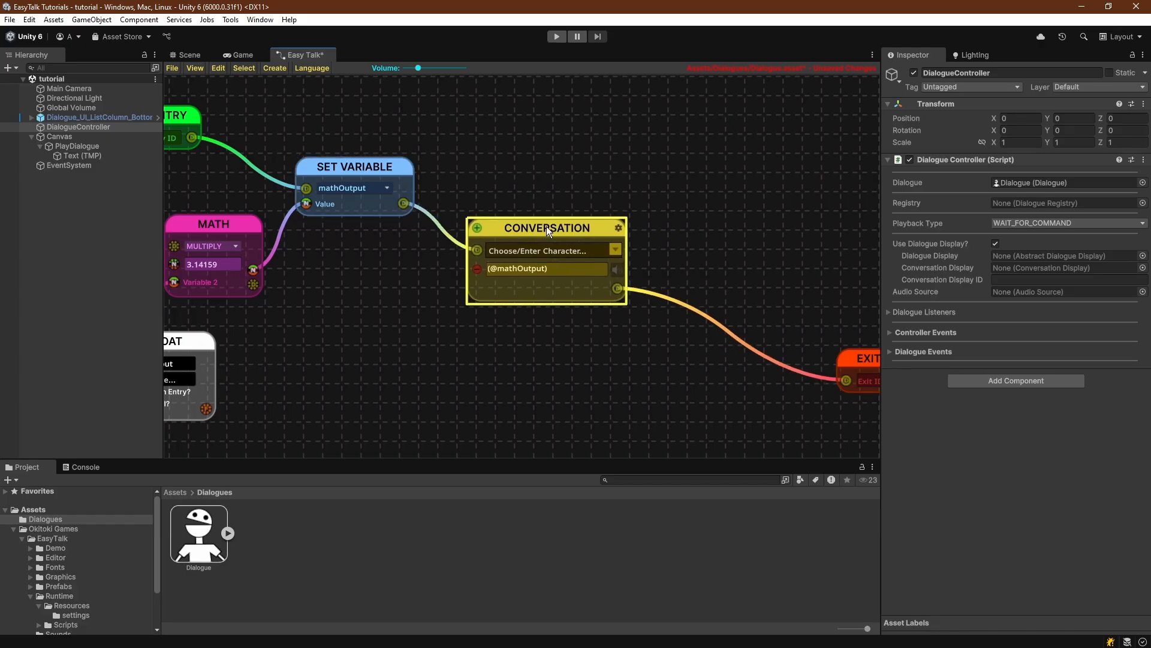
left_click_drag(854, 359, 721, 337)
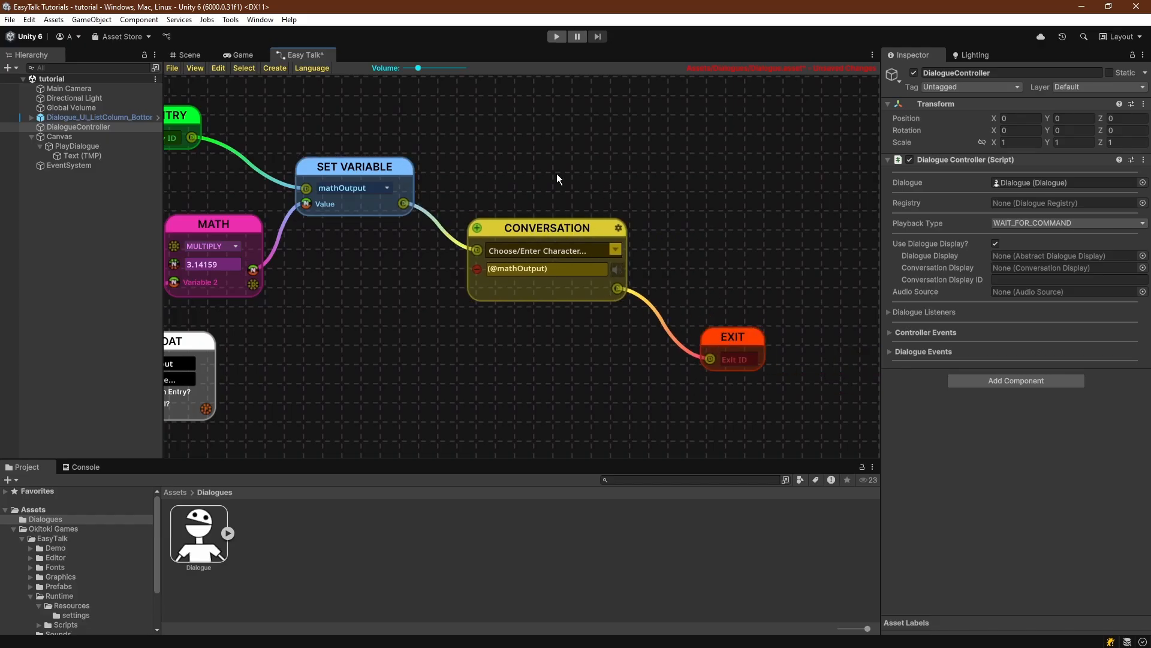
scroll(546, 175, "down", 2)
key("ctrl+s")
- Run the game to test the rewired dialogue, continue past its line, and stop play mode
left_click(242, 54)
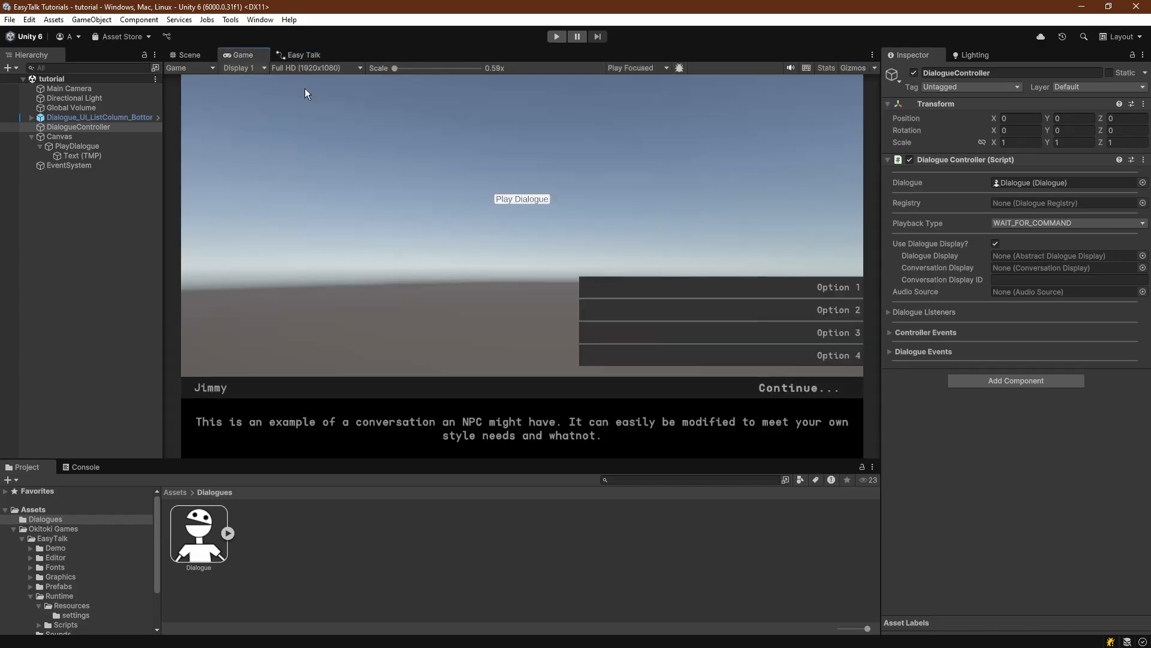
left_click(556, 37)
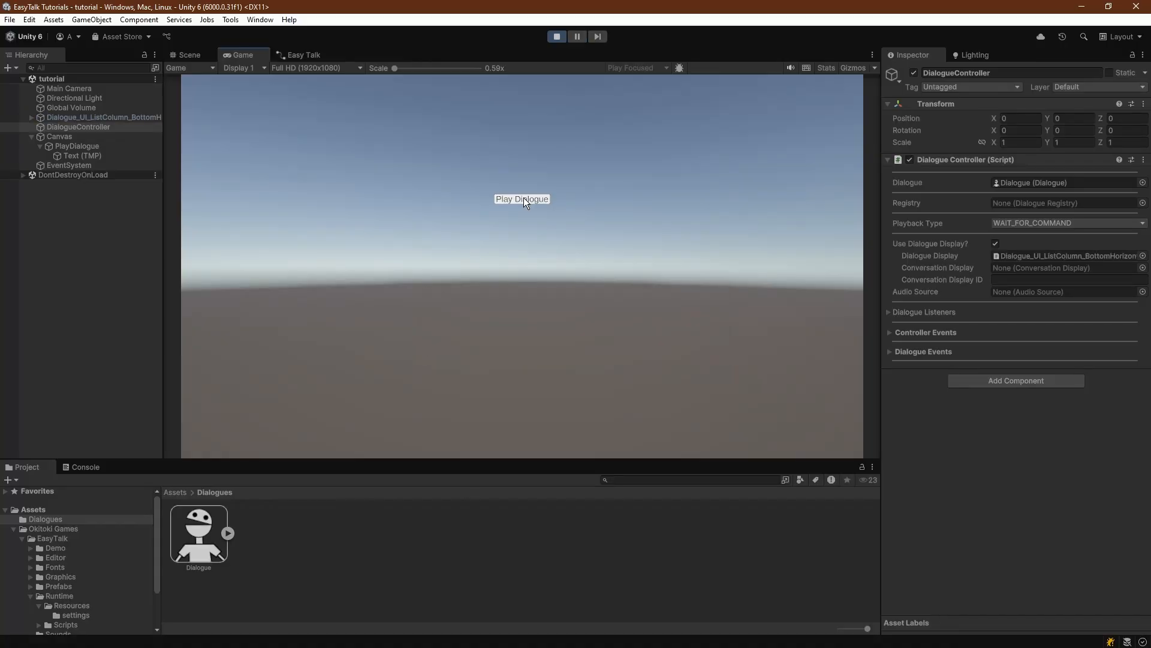
left_click(524, 198)
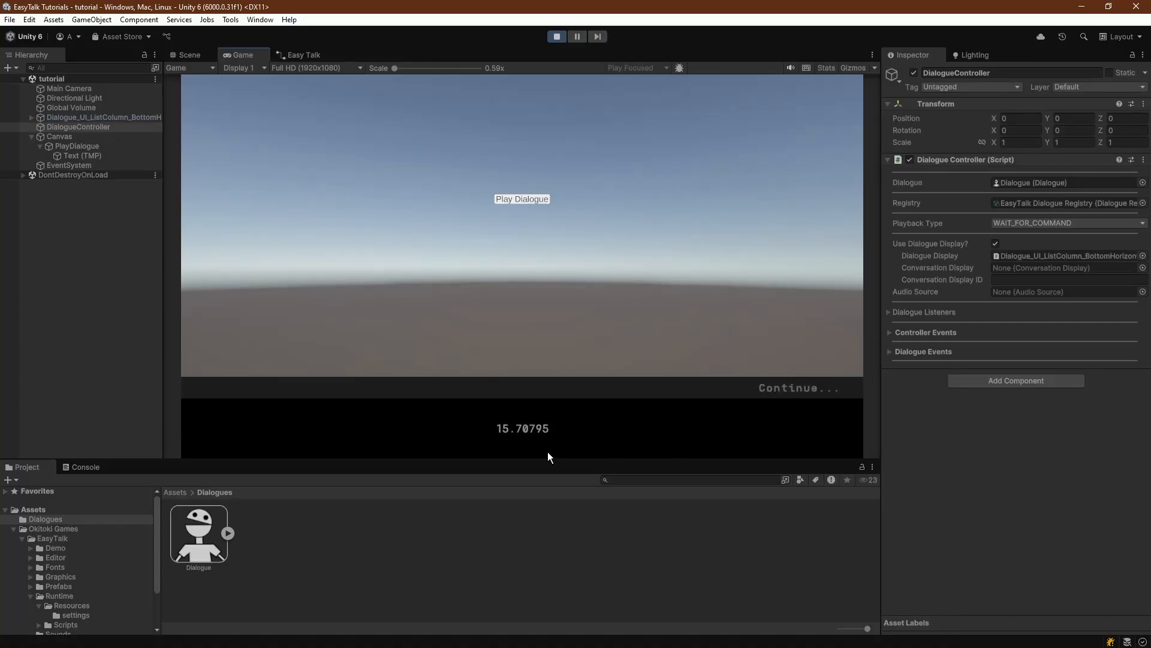
left_click(794, 385)
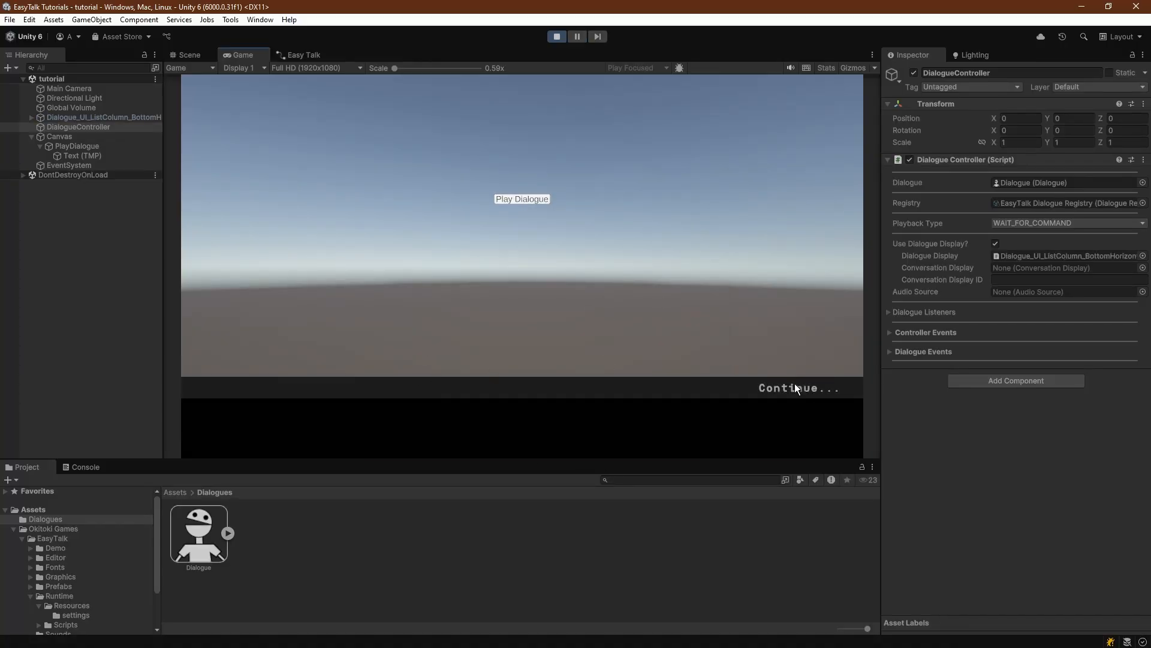
left_click(557, 36)
- Return to the dialogue graph, nudge the Entry node up, and place the mathOutput Float node directly beneath the Math node
left_click(299, 50)
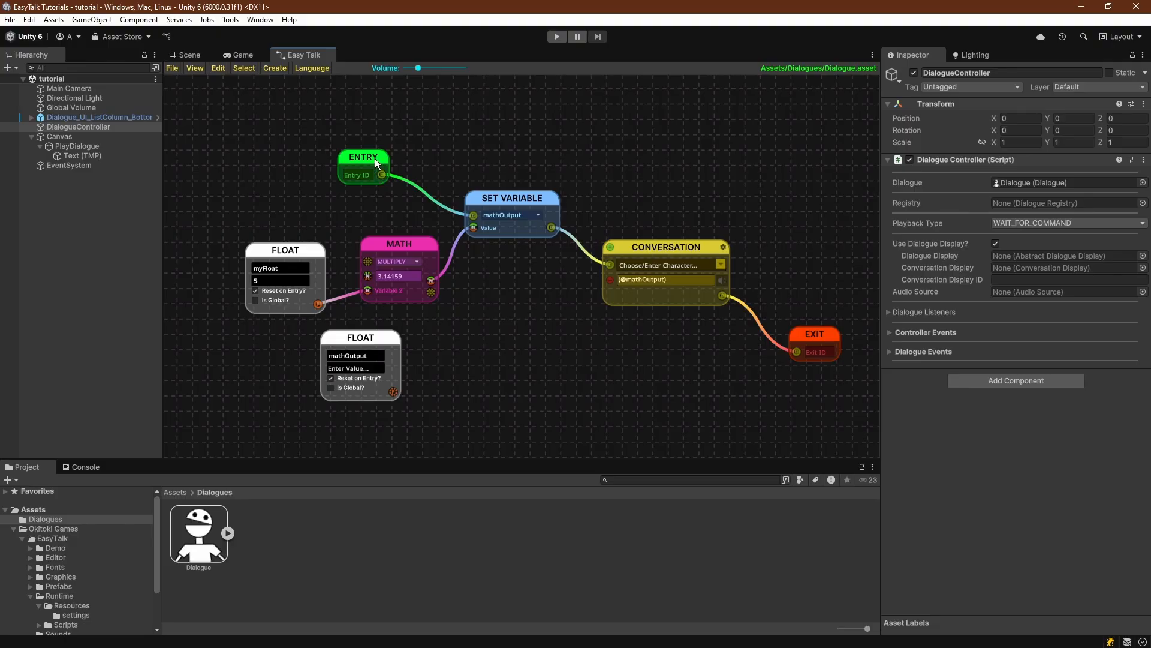
left_click_drag(375, 159, 373, 154)
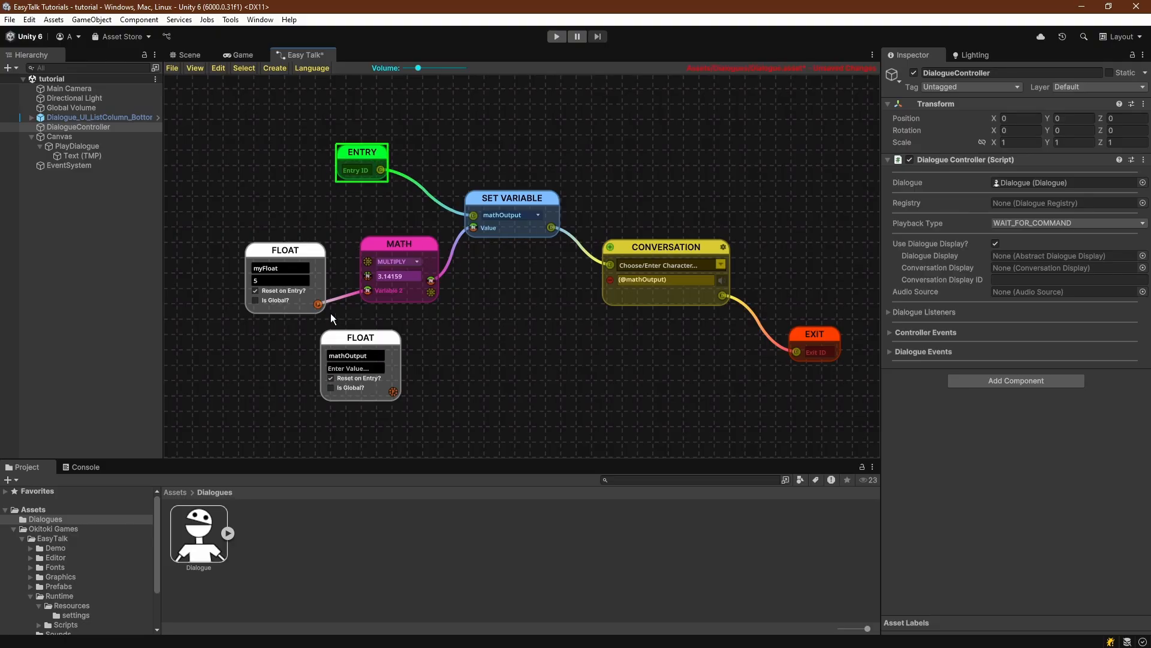
left_click_drag(367, 342, 404, 324)
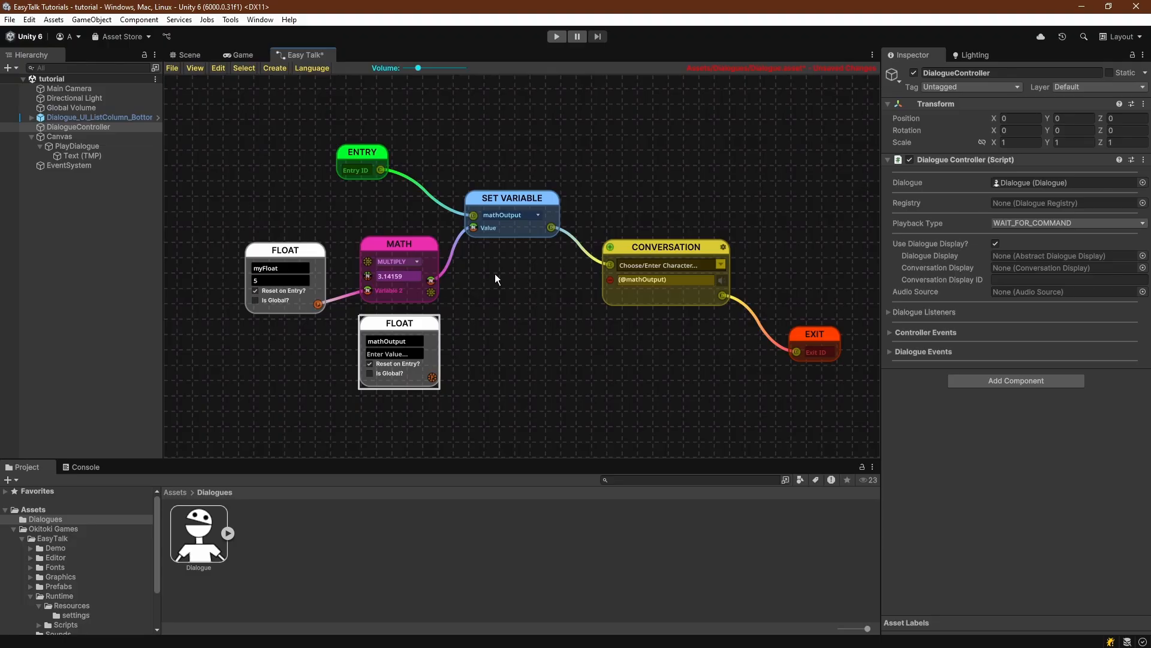
scroll(496, 275, "up", 2)
middle_click_drag(499, 282, 377, 304)
middle_click_drag(329, 226, 465, 236)
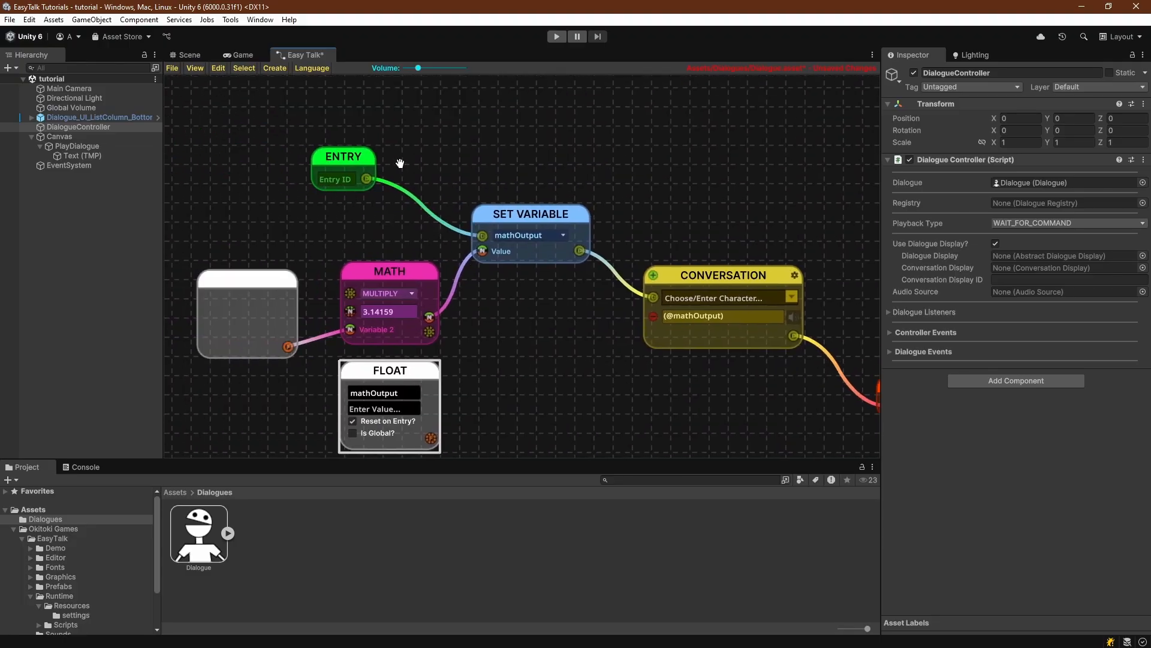
middle_click_drag(673, 207, 597, 184)
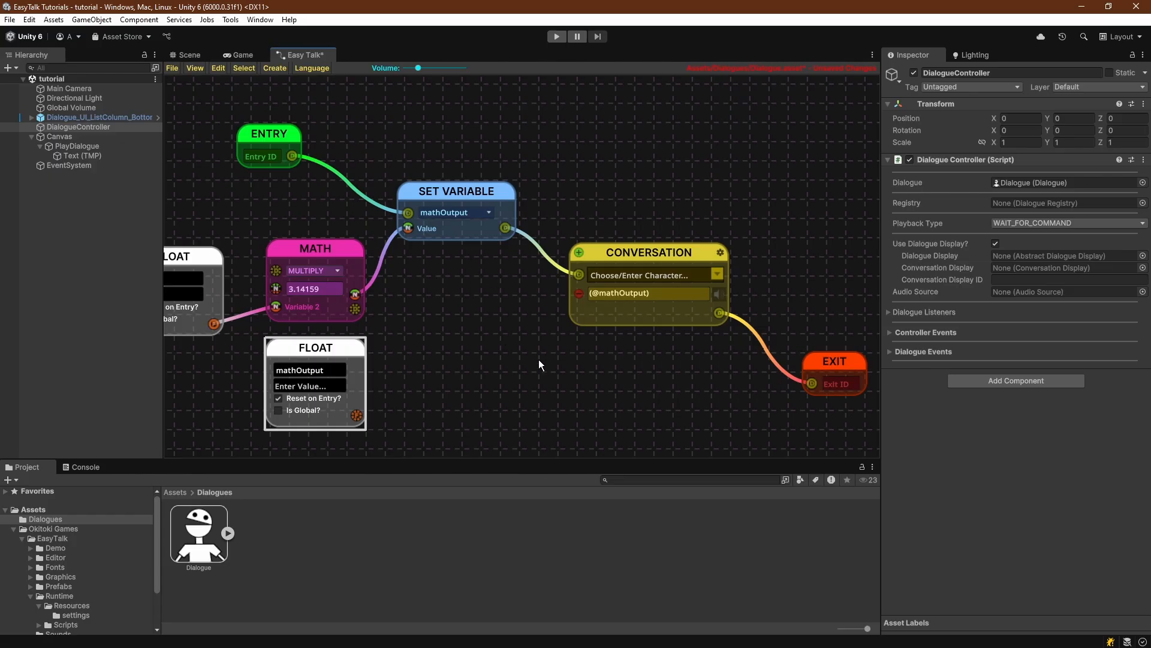
middle_click_drag(480, 315, 570, 321)
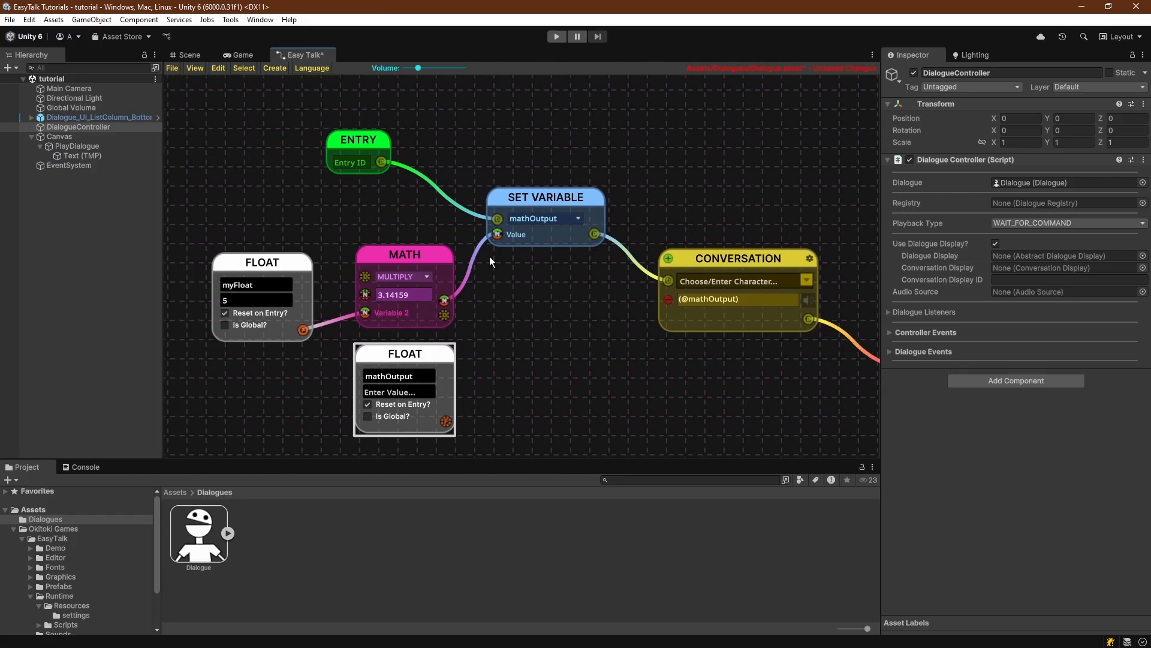